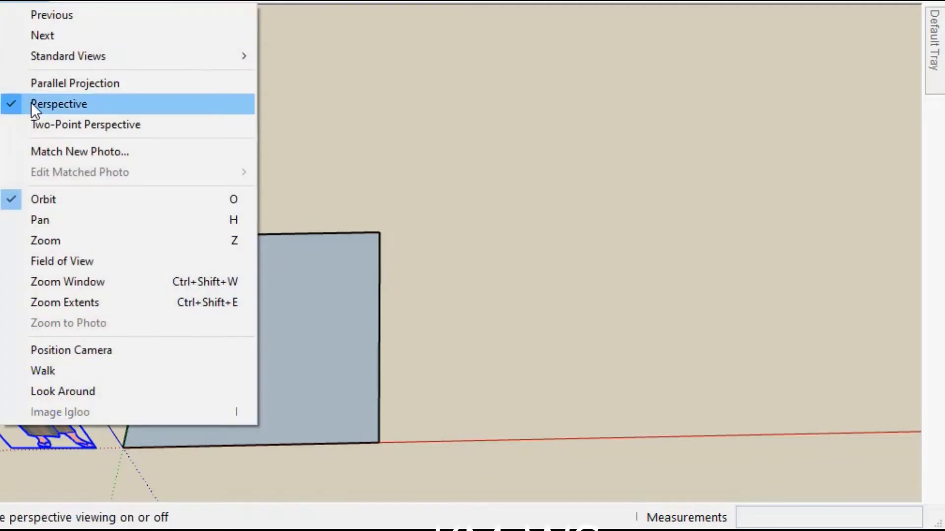
- Switch to the top view and place a guide 1 m above the rectangle's lower edge
{"action": "left_click", "coordinate": [14, 1]}
{"action": "mouse_move", "coordinate": [190, 53]}
{"action": "left_click", "coordinate": [293, 56]}
{"action": "scroll", "coordinate": [397, 204], "scroll_direction": "up", "scroll_amount": 3}
{"action": "key", "text": "t"}
{"action": "left_click", "coordinate": [447, 426]}
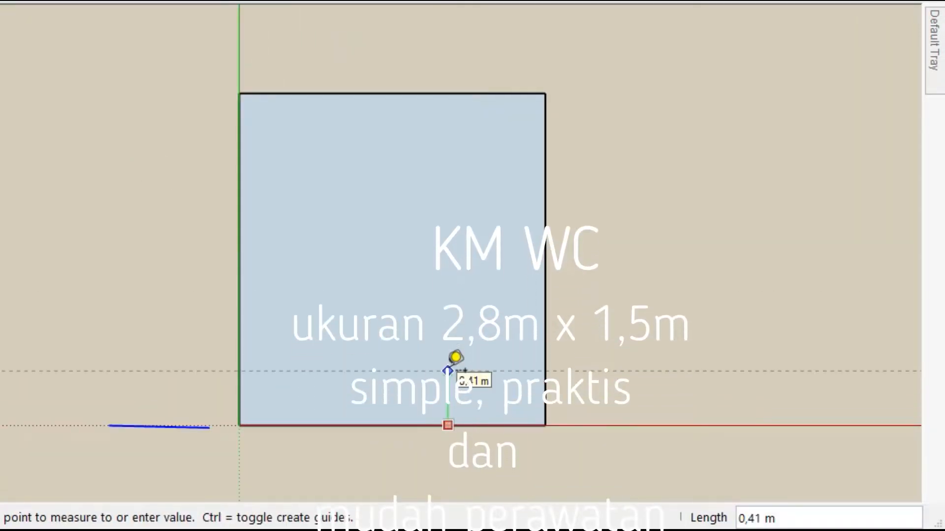
{"action": "type", "text": "1"}
{"action": "key", "text": "Return"}
- Dimension the rectangle's upper edge, placing the dimension line above it
{"action": "key", "text": "d"}
{"action": "left_click", "coordinate": [239, 93]}
{"action": "left_click", "coordinate": [544, 92]}
{"action": "left_click", "coordinate": [538, 53]}
- Move the rectangle's right edge outward 0.5 m along the red axis
{"action": "key", "text": "space"}
{"action": "left_click", "coordinate": [545, 109]}
{"action": "key", "text": "m"}
{"action": "left_click", "coordinate": [546, 113]}
{"action": "type", "text": ",5"}
{"action": "key", "text": "Return"}
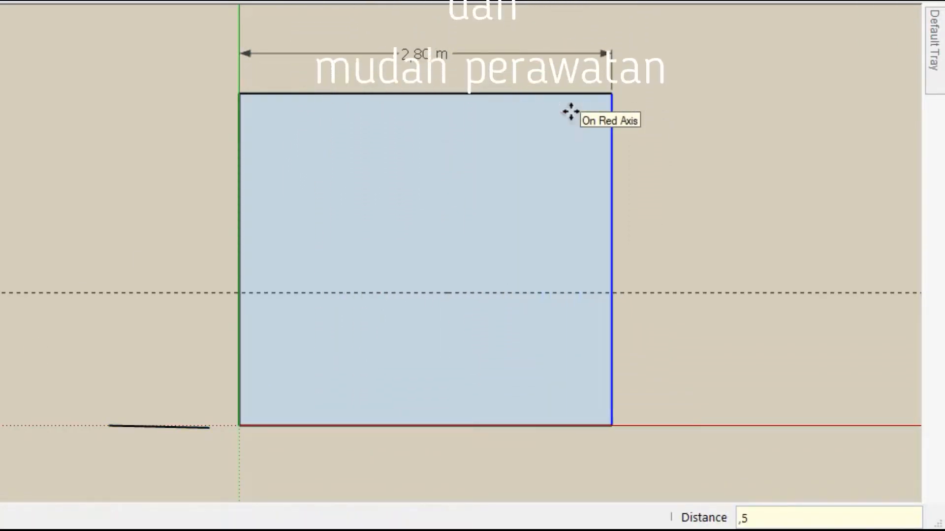
- Dimension the rectangle's right edge in full and as two segments divided at the horizontal guide
{"action": "key", "text": "d"}
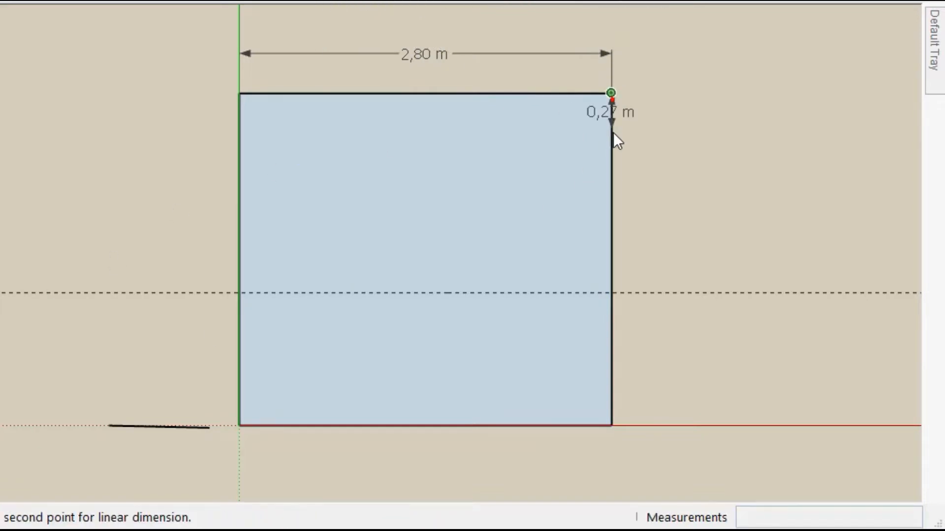
{"action": "left_click", "coordinate": [615, 422]}
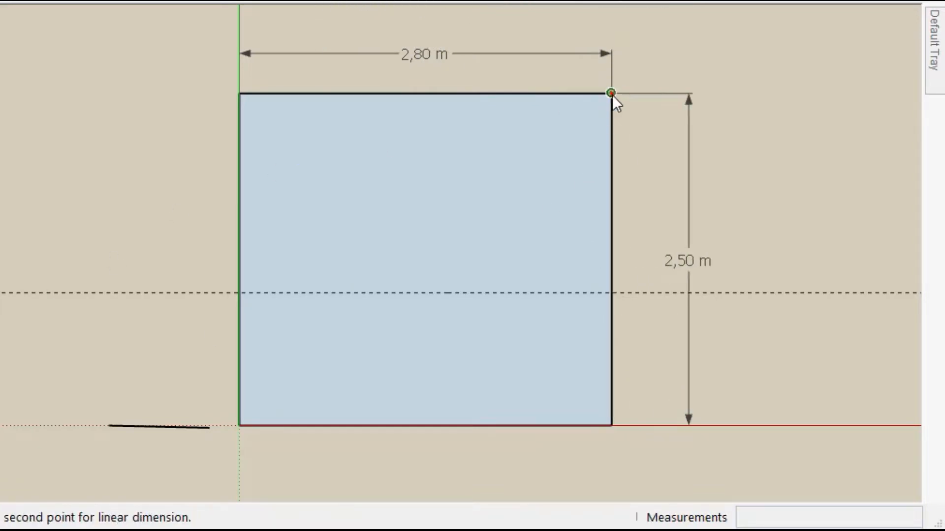
{"action": "left_click", "coordinate": [612, 294]}
{"action": "left_click", "coordinate": [612, 424]}
{"action": "left_click", "coordinate": [647, 413]}
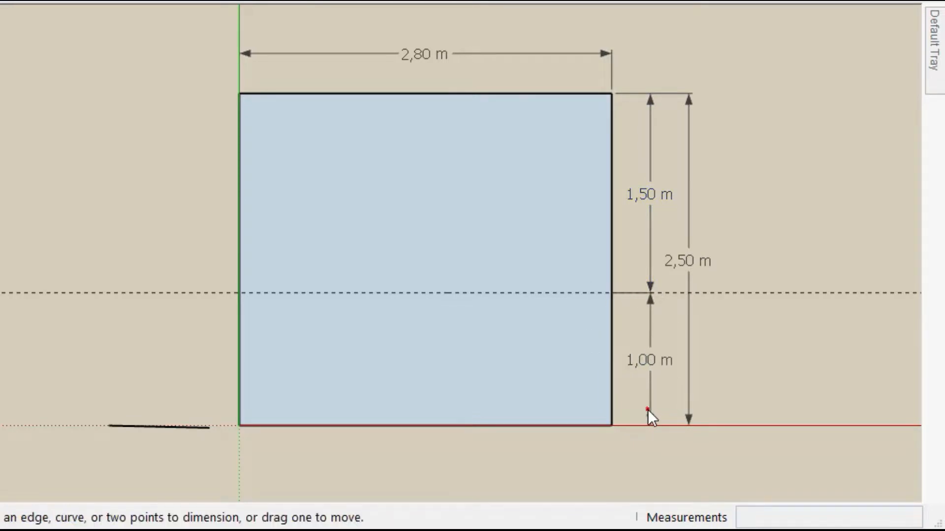
- Draw a dividing edge across the rectangle along the horizontal guide and place a vertical guide measured from the left edge
{"action": "left_click", "coordinate": [611, 293]}
{"action": "key", "text": "space"}
{"action": "key", "text": "t"}
{"action": "left_click", "coordinate": [239, 181]}
{"action": "key", "text": "Return"}
{"action": "key", "text": "space"}
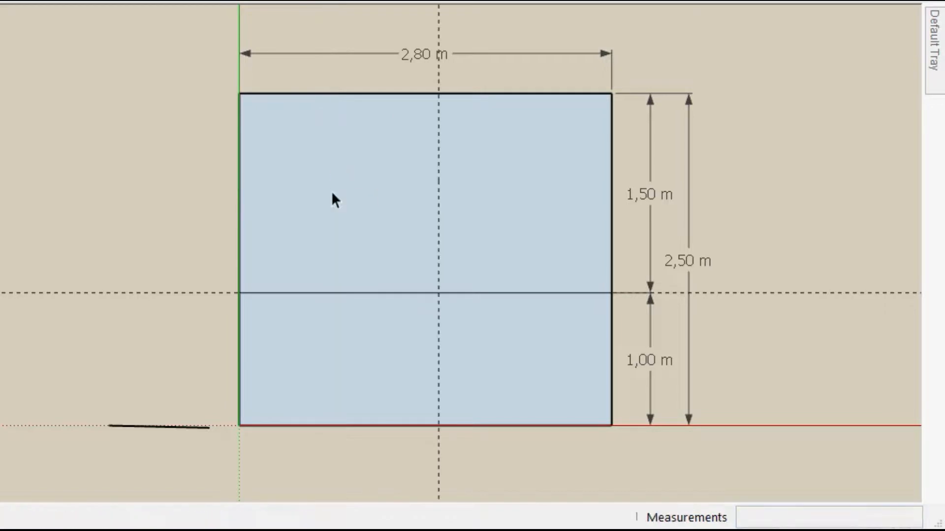
- Place a vertical guide 1.5 m in from the right edge and erase the previous vertical guide
{"action": "scroll", "coordinate": [268, 202], "scroll_direction": "down", "scroll_amount": 1}
{"action": "scroll", "coordinate": [436, 207], "scroll_direction": "up", "scroll_amount": 1}
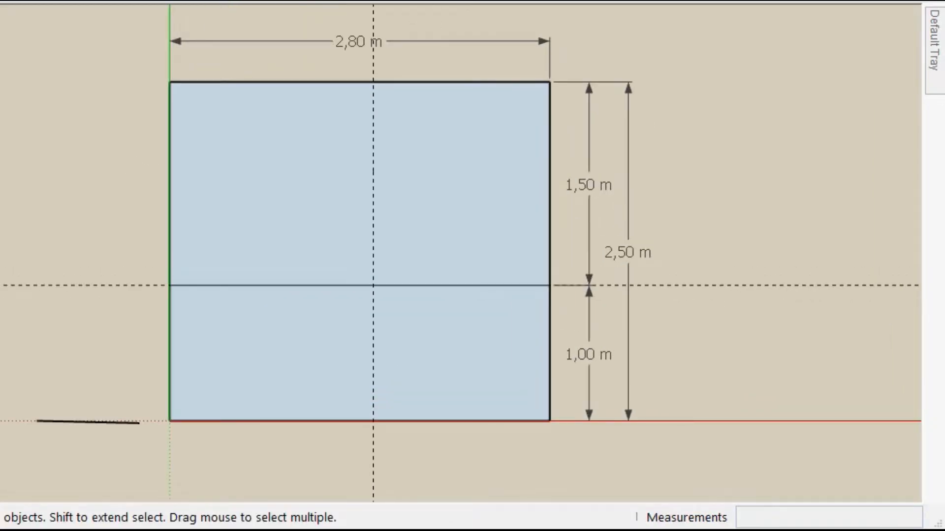
{"action": "left_click", "coordinate": [539, 189]}
{"action": "key", "text": "t"}
{"action": "left_click", "coordinate": [549, 161]}
{"action": "type", "text": "1,5"}
{"action": "key", "text": "Return"}
{"action": "key", "text": "space"}
{"action": "key", "text": "e"}
{"action": "left_click", "coordinate": [372, 230]}
- Erase the rectangle's lower edge and offset the left, upper and right outer edges inward by about 0.15 m
{"action": "key", "text": "e"}
{"action": "left_click", "coordinate": [449, 421]}
{"action": "key", "text": "space"}
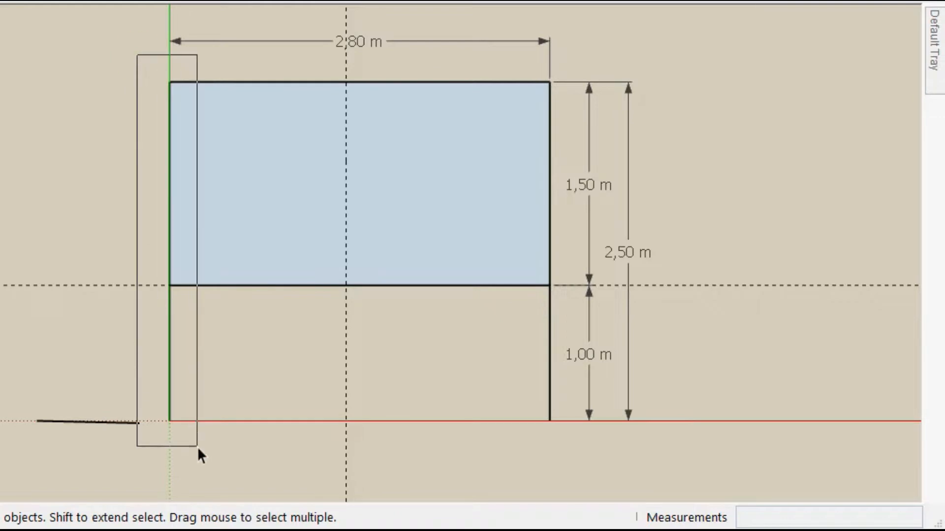
{"action": "left_click", "coordinate": [168, 83]}
{"action": "left_click_drag", "start_coordinate": [560, 422], "coordinate": [560, 422], "text": "shift"}
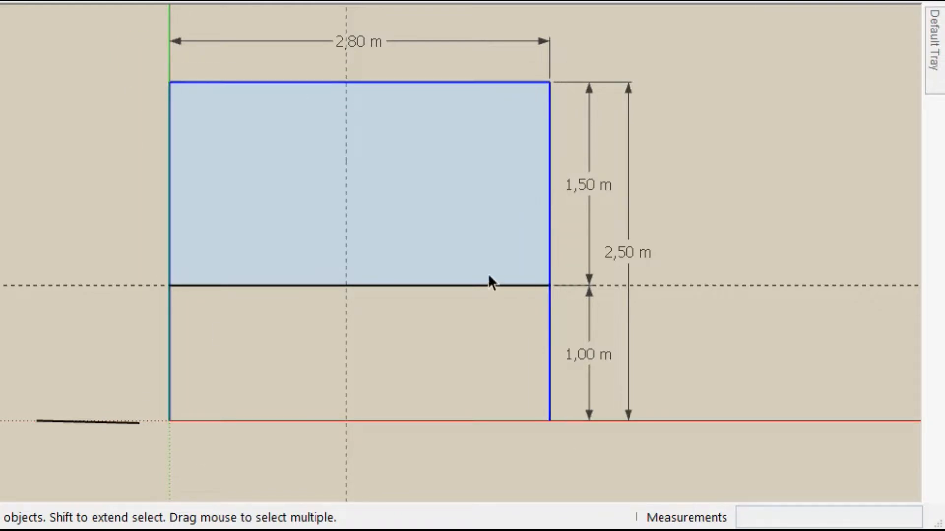
{"action": "key", "text": "f"}
{"action": "left_click", "coordinate": [532, 228]}
{"action": "left_click", "coordinate": [531, 230]}
- Draw a 0.15 × 1.35 m partition rectangle from the vertical guide down to the dividing edge
{"action": "key", "text": "l"}
{"action": "key", "text": "r"}
{"action": "left_click", "coordinate": [344, 102]}
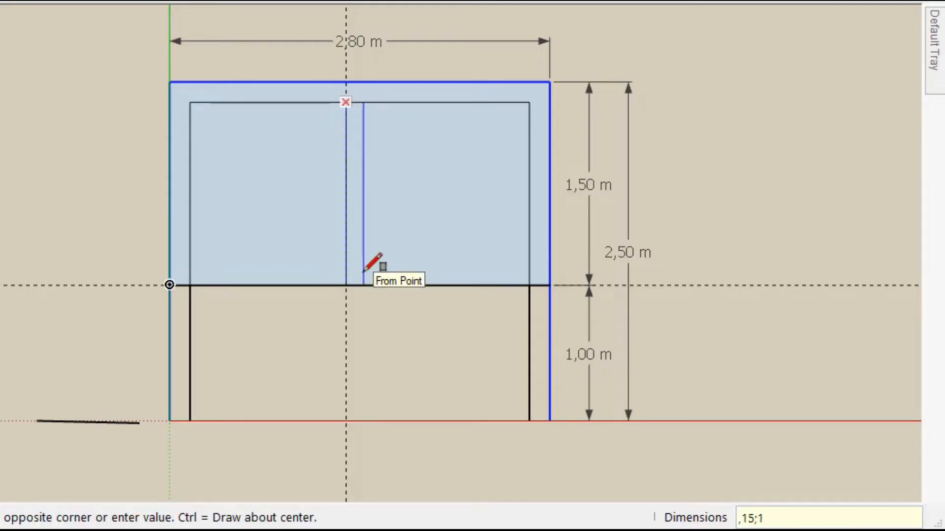
{"action": "type", "text": ",15;1,35"}
{"action": "key", "text": "Return"}
{"action": "key", "text": "space"}
- Copy the horizontal dividing edge 0.15 m upward to form the cross-wall strip
{"action": "left_click_drag", "start_coordinate": [536, 317], "coordinate": [535, 317]}
{"action": "key", "text": "m"}
{"action": "left_click", "coordinate": [612, 331]}
{"action": "key", "text": "ctrl"}
{"action": "type", "text": ",15"}
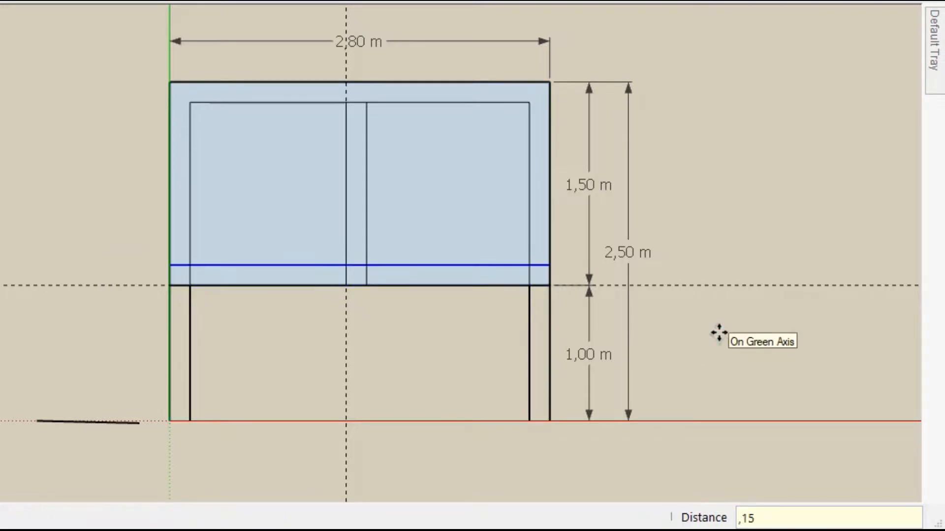
{"action": "key", "text": "Return"}
{"action": "key", "text": "space"}
- Erase the edge separating the middle partition from the upper wall and delete the vertical guide
{"action": "left_click", "coordinate": [386, 135]}
{"action": "key", "text": "r"}
{"action": "key", "text": "e"}
{"action": "left_click", "coordinate": [357, 103]}
{"action": "key", "text": "space"}
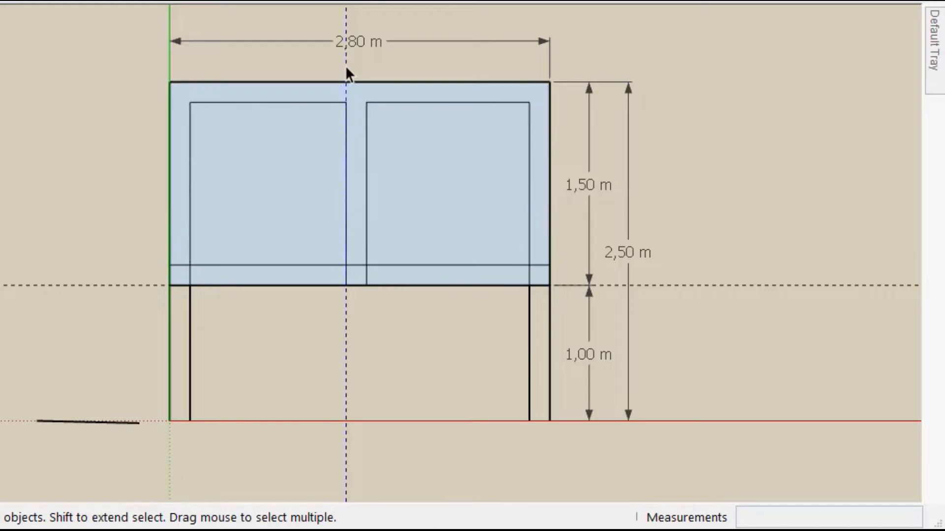
- Group the outer wall outline together with the middle partition above the cross-wall strip
{"action": "double_click", "coordinate": [366, 194]}
{"action": "right_click", "coordinate": [359, 186]}
{"action": "left_click", "coordinate": [452, 338]}
- Erase the leftover edges crossing the horizontal wall strip and make the strip a group
{"action": "key", "text": "e"}
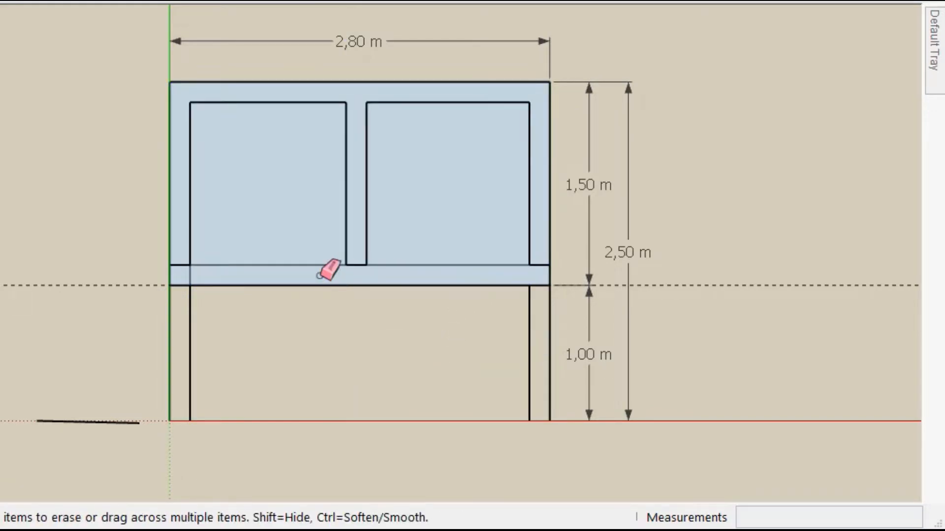
{"action": "key", "text": "space"}
{"action": "double_click", "coordinate": [240, 278]}
{"action": "right_click", "coordinate": [243, 279]}
{"action": "left_click", "coordinate": [266, 414]}
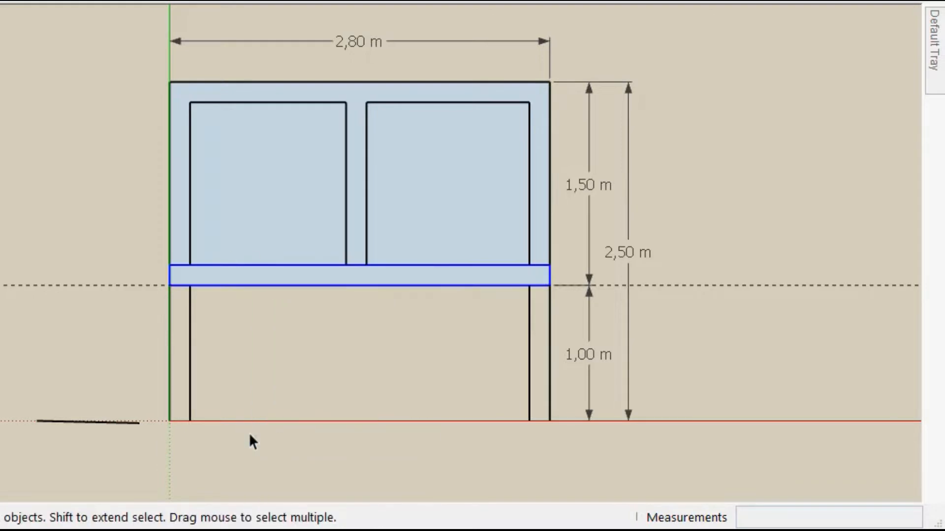
- Redraw the front floor's lower edge and close the tops of the side-wall strips and floor with lines along the cross wall
{"action": "left_click", "coordinate": [170, 420]}
{"action": "left_click", "coordinate": [549, 421]}
{"action": "key", "text": "space"}
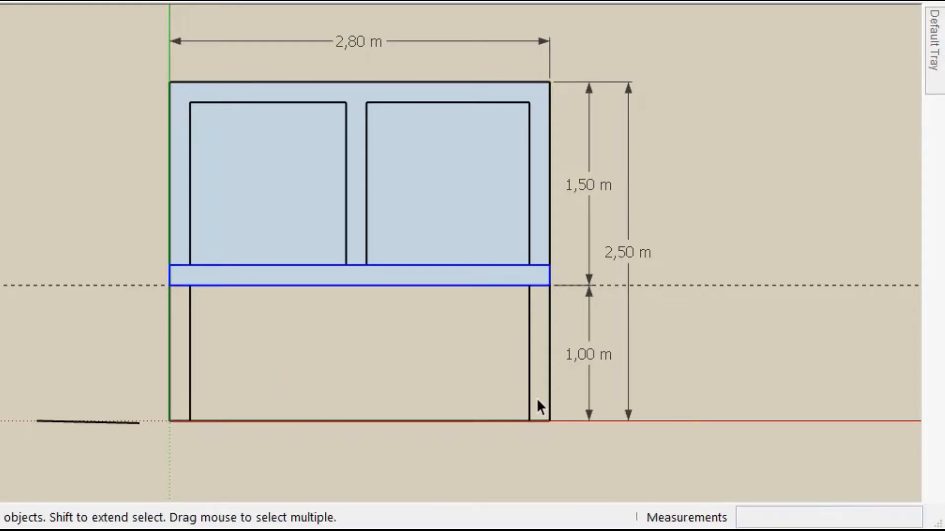
{"action": "left_click", "coordinate": [550, 365]}
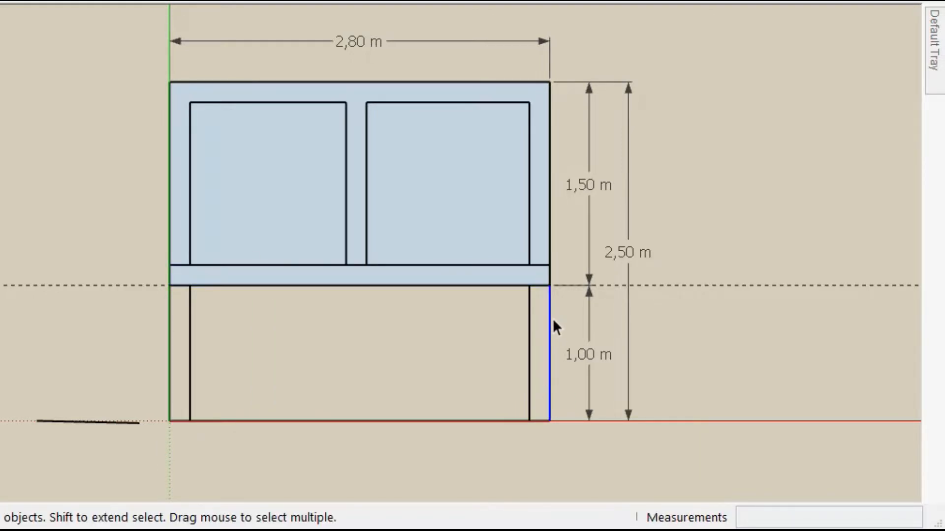
{"action": "left_click", "coordinate": [550, 285]}
{"action": "left_click", "coordinate": [530, 286]}
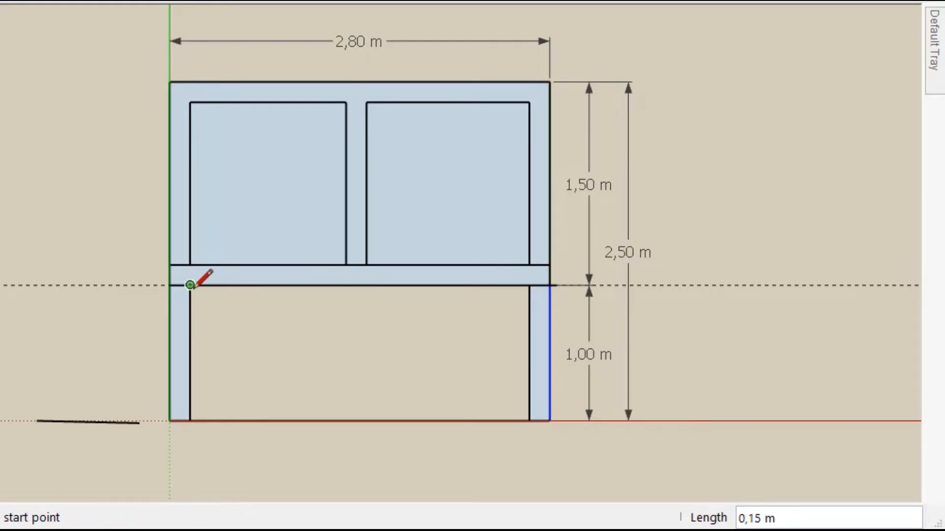
{"action": "left_click", "coordinate": [529, 285]}
- Group the front floor face together with its two side-wall strips
{"action": "key", "text": "space"}
{"action": "right_click", "coordinate": [481, 355]}
{"action": "left_click", "coordinate": [549, 515]}
{"action": "left_click", "coordinate": [540, 384]}
{"action": "double_click", "coordinate": [539, 384]}
{"action": "left_click", "coordinate": [655, 374]}
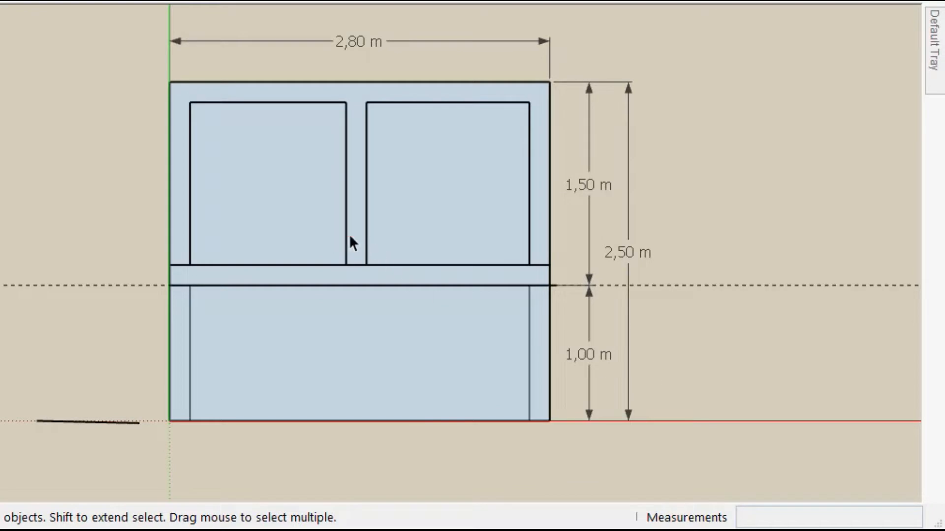
- Switch to perspective view and extrude the rear outer walls and middle partition 2.80 m upward
{"action": "left_click", "coordinate": [30, 2]}
{"action": "left_click", "coordinate": [133, 103]}
{"action": "middle_click_drag", "start_coordinate": [133, 126], "coordinate": [518, 196]}
{"action": "scroll", "coordinate": [519, 196], "scroll_direction": "up", "scroll_amount": 3}
{"action": "double_click", "coordinate": [654, 291]}
{"action": "double_click", "coordinate": [655, 290]}
{"action": "key", "text": "p"}
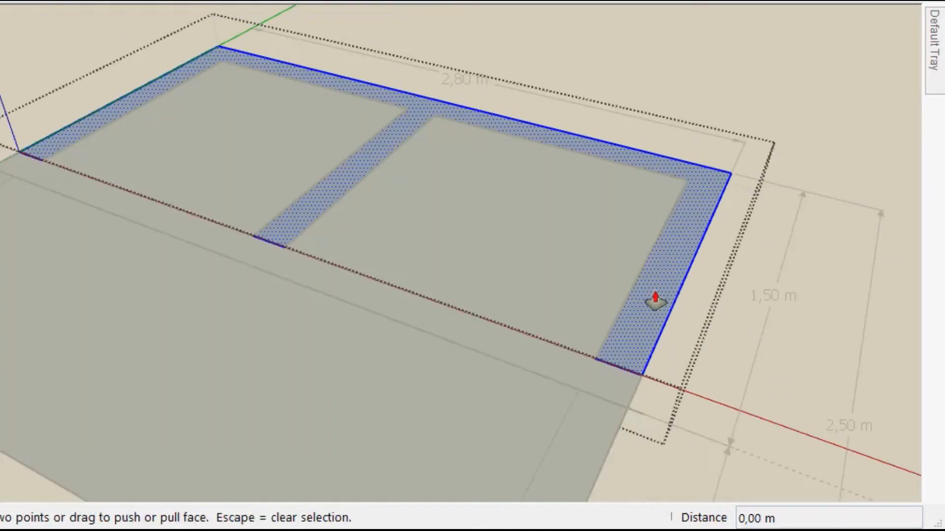
{"action": "left_click", "coordinate": [655, 292]}
{"action": "type", "text": "2,80"}
{"action": "key", "text": "Return"}
{"action": "key", "text": "space"}
- Extrude the cross-wall strip 2.80 m upward
{"action": "left_click", "coordinate": [592, 369]}
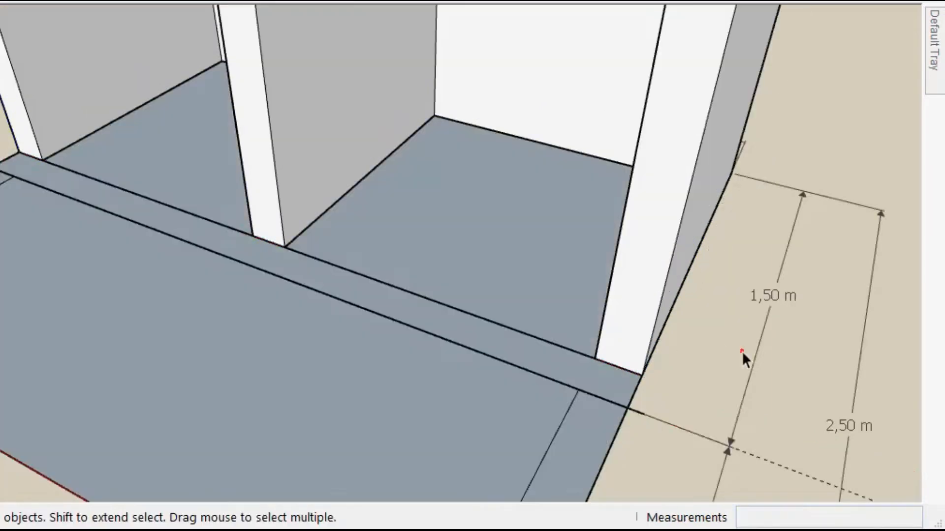
{"action": "double_click", "coordinate": [589, 370]}
{"action": "key", "text": "p"}
{"action": "left_click", "coordinate": [590, 373]}
{"action": "type", "text": "2,80"}
{"action": "key", "text": "Return"}
{"action": "scroll", "coordinate": [584, 386], "scroll_direction": "down", "scroll_amount": 5}
- Extrude the right side-wall strip of the front area to the same height as the other walls
{"action": "key", "text": "space"}
{"action": "left_click", "coordinate": [559, 425]}
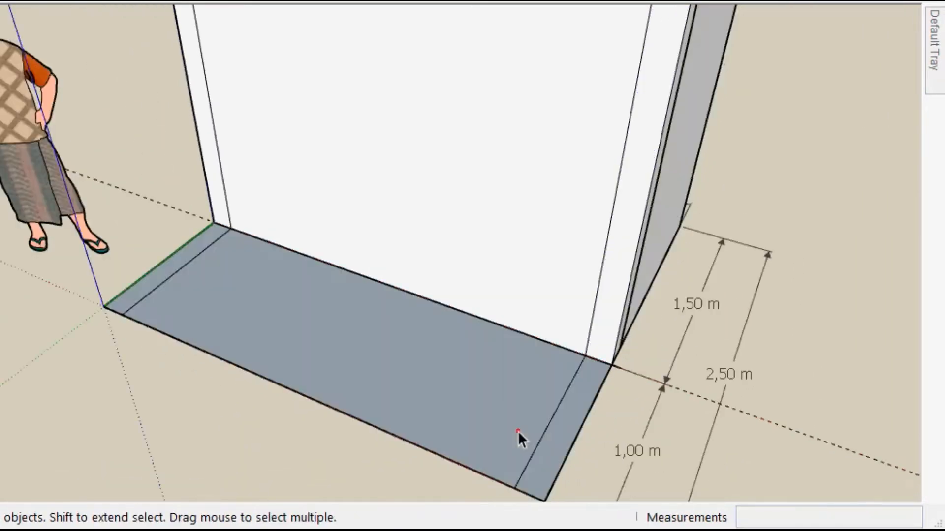
{"action": "double_click", "coordinate": [563, 426]}
{"action": "left_click", "coordinate": [563, 429]}
{"action": "key", "text": "p"}
{"action": "double_click", "coordinate": [563, 432]}
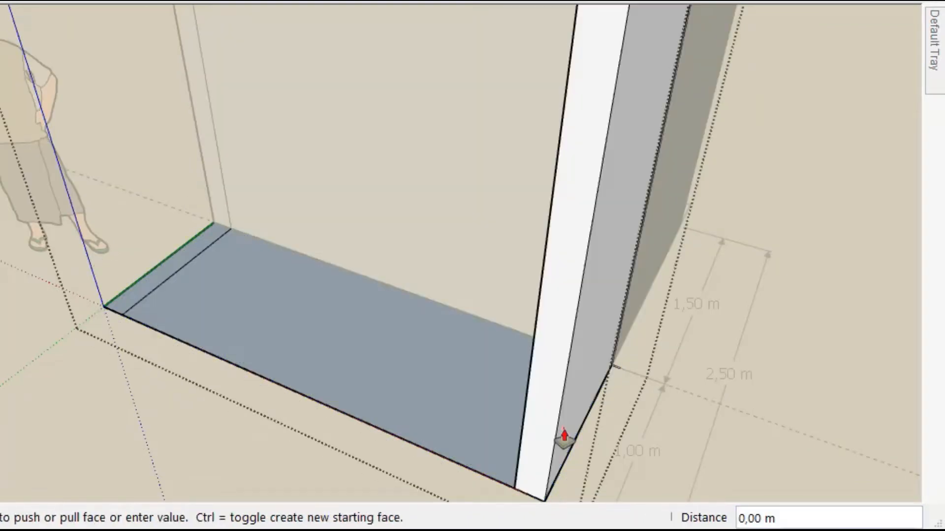
- Extrude the left side-wall strip of the front area to match the right one
{"action": "key", "text": "space"}
{"action": "left_click", "coordinate": [187, 250]}
{"action": "key", "text": "p"}
{"action": "double_click", "coordinate": [186, 253]}
{"action": "key", "text": "space"}
{"action": "scroll", "coordinate": [423, 389], "scroll_direction": "down", "scroll_amount": 3}
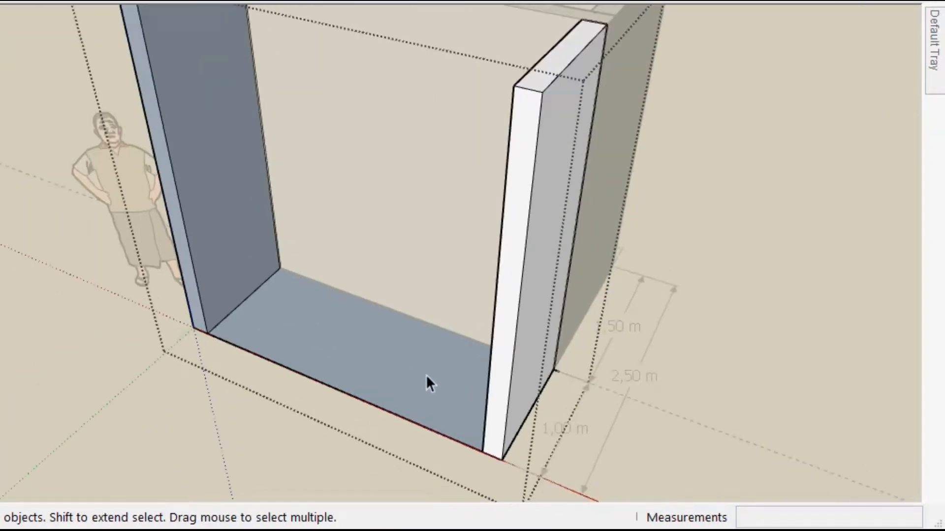
{"action": "middle_click_drag", "start_coordinate": [553, 353], "coordinate": [919, 205]}
{"action": "scroll", "coordinate": [608, 199], "scroll_direction": "up", "scroll_amount": 5}
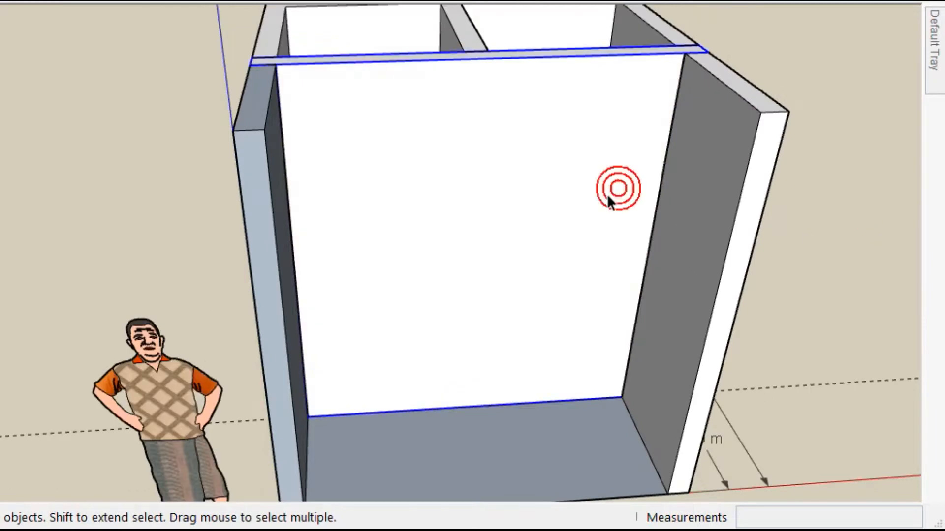
{"action": "key", "text": "r"}
{"action": "left_click", "coordinate": [621, 397]}
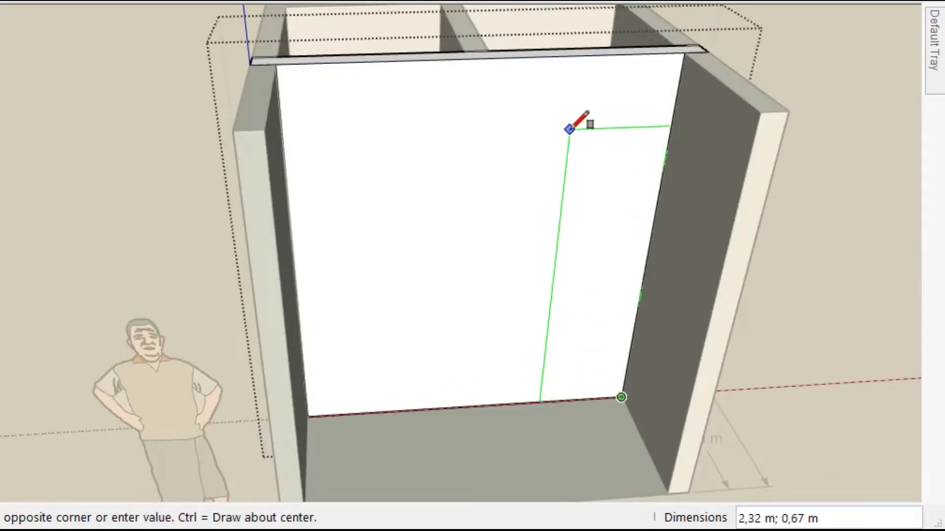
{"action": "key", "text": "space"}
- Hide the cross wall that separates the two rear rooms from the front area
{"action": "middle_click_drag", "start_coordinate": [786, 268], "coordinate": [612, 323]}
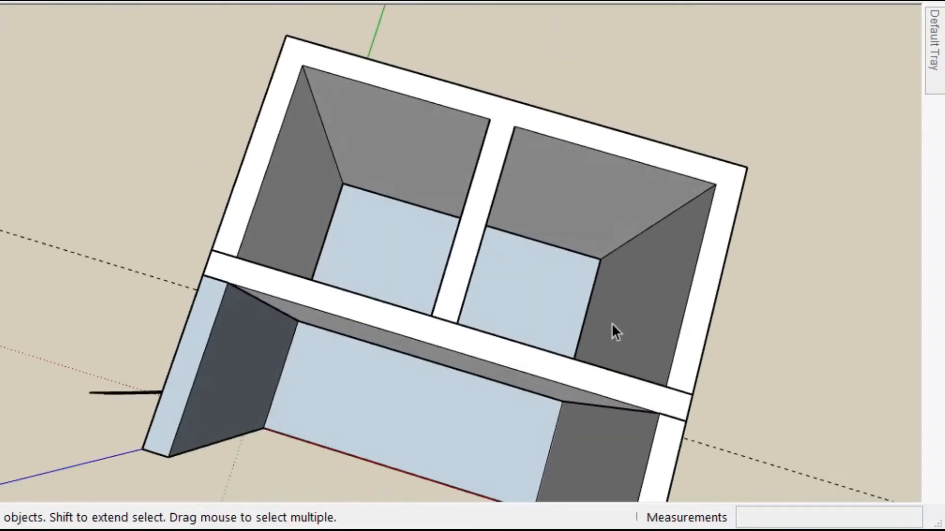
{"action": "scroll", "coordinate": [546, 308], "scroll_direction": "up", "scroll_amount": 5}
{"action": "left_click", "coordinate": [545, 308]}
{"action": "right_click", "coordinate": [520, 291]}
{"action": "left_click", "coordinate": [432, 310]}
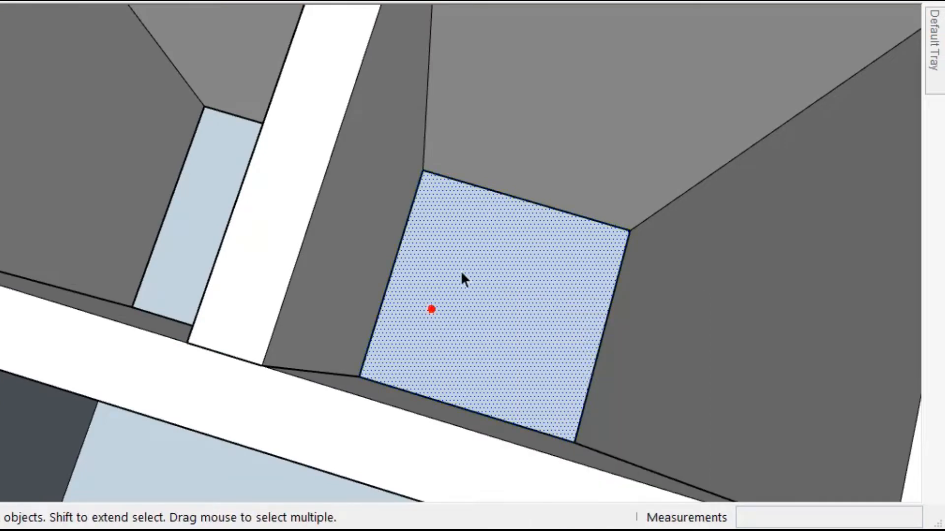
{"action": "scroll", "coordinate": [462, 276], "scroll_direction": "down", "scroll_amount": 3}
{"action": "right_click", "coordinate": [458, 299]}
{"action": "left_click", "coordinate": [477, 354]}
- Push the front end of the middle partition back 0.5 m inside the wall group
{"action": "scroll", "coordinate": [410, 331], "scroll_direction": "up", "scroll_amount": 4}
{"action": "middle_click_drag", "start_coordinate": [415, 353], "coordinate": [421, 221]}
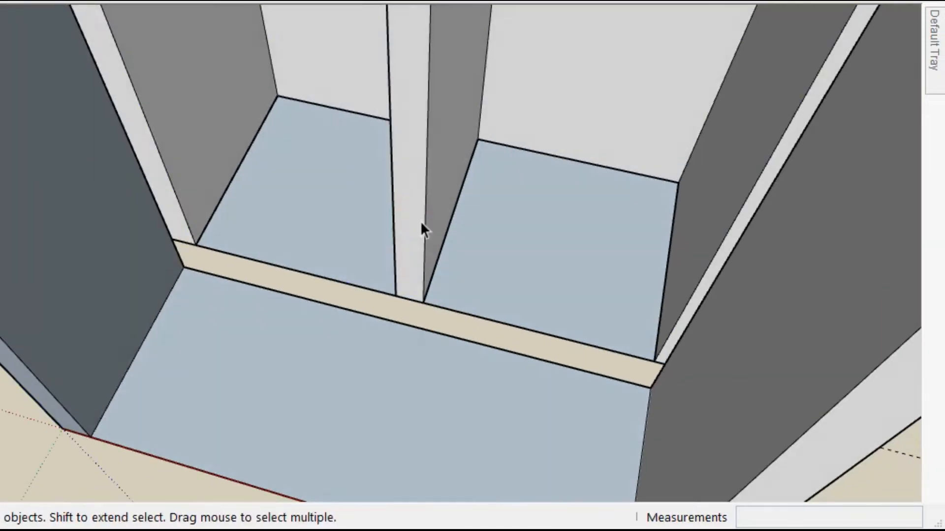
{"action": "double_click", "coordinate": [406, 231]}
{"action": "key", "text": "p"}
{"action": "left_click", "coordinate": [408, 241]}
{"action": "type", "text": ","}
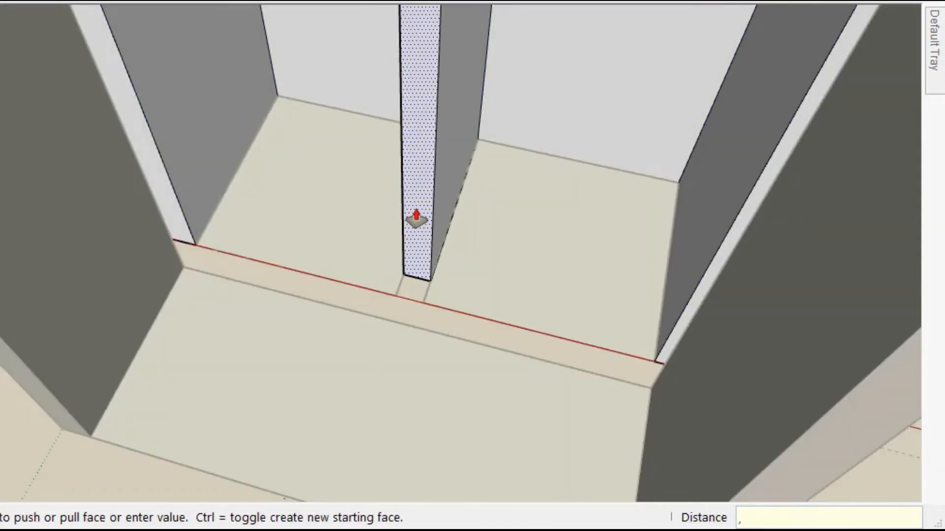
{"action": "type", "text": "5"}
{"action": "key", "text": "Return"}
{"action": "key", "text": "space"}
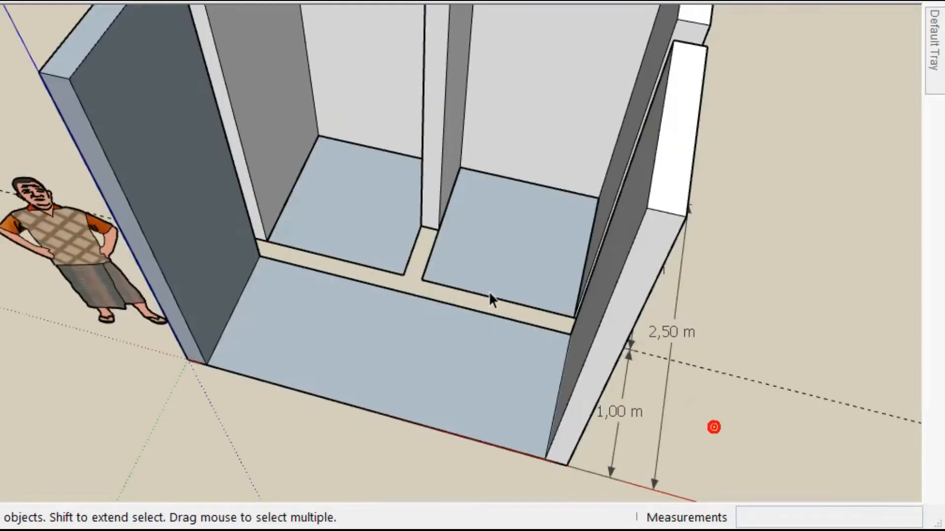
- Fill the floor gap in front of the shortened partition with a 0.50 × 0.15 m rectangle and merge it with both room floors
{"action": "left_click", "coordinate": [534, 196]}
{"action": "scroll", "coordinate": [438, 268], "scroll_direction": "up", "scroll_amount": 5}
{"action": "key", "text": "r"}
{"action": "left_click", "coordinate": [387, 171]}
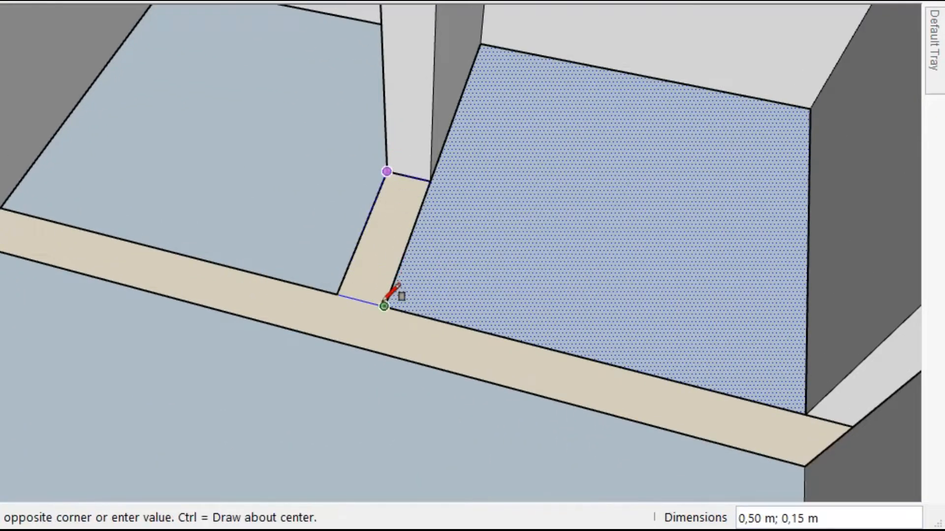
{"action": "left_click", "coordinate": [384, 306]}
{"action": "key", "text": "space"}
- Make the merged floor face of the two rear rooms a group
{"action": "key", "text": "space"}
{"action": "right_click", "coordinate": [411, 247]}
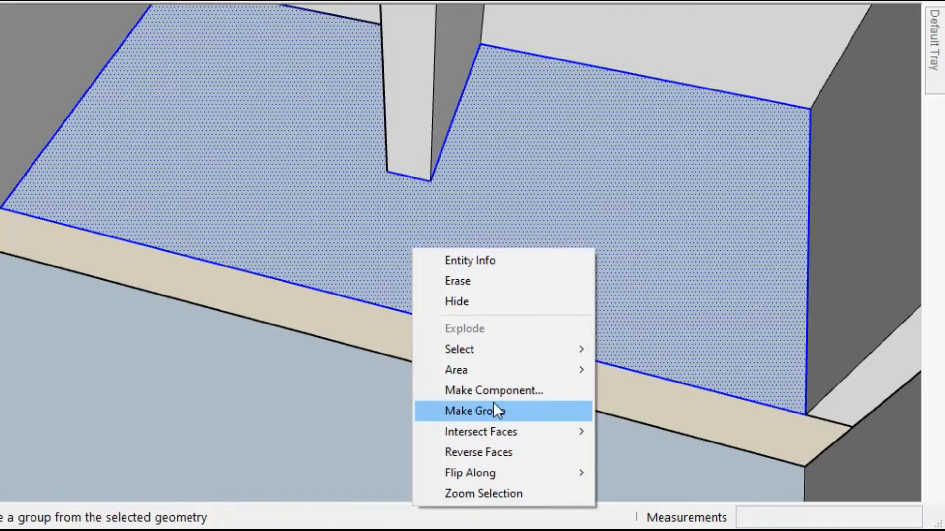
{"action": "left_click", "coordinate": [437, 350]}
{"action": "scroll", "coordinate": [468, 308], "scroll_direction": "down", "scroll_amount": 3}
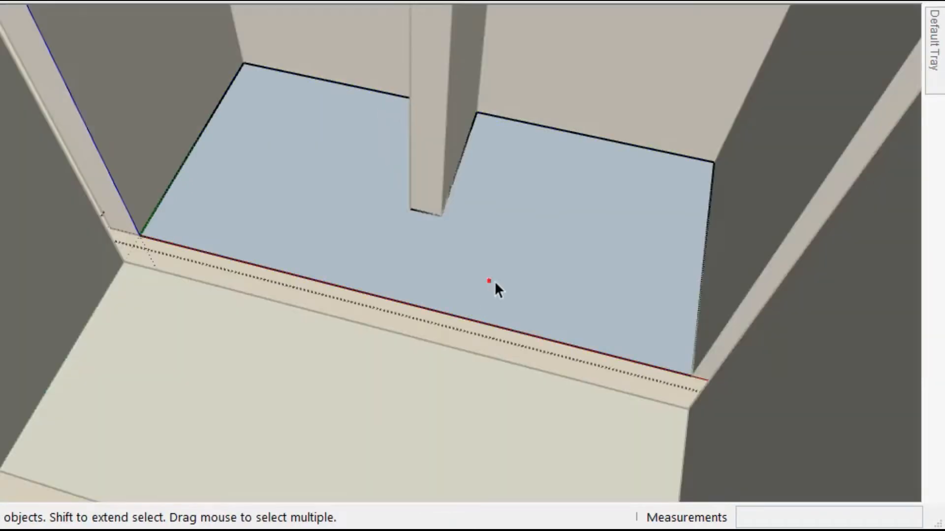
- Raise the rear rooms' floor face 0.15 m inside its group
{"action": "left_click", "coordinate": [495, 284]}
{"action": "key", "text": "p"}
{"action": "left_click", "coordinate": [504, 287]}
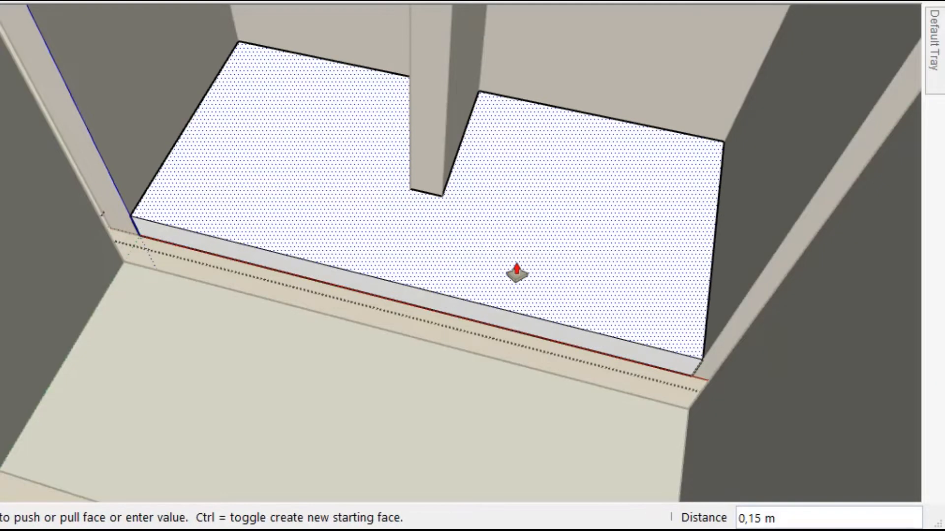
{"action": "left_click", "coordinate": [517, 270]}
{"action": "key", "text": "space"}
- Group the geometry of the raised rear floor slab
{"action": "double_click", "coordinate": [524, 266]}
{"action": "right_click", "coordinate": [524, 267]}
{"action": "left_click", "coordinate": [604, 430]}
{"action": "scroll", "coordinate": [603, 426], "scroll_direction": "down", "scroll_amount": 2}
{"action": "middle_click_drag", "start_coordinate": [600, 390], "coordinate": [384, 315]}
{"action": "scroll", "coordinate": [612, 257], "scroll_direction": "up", "scroll_amount": 4}
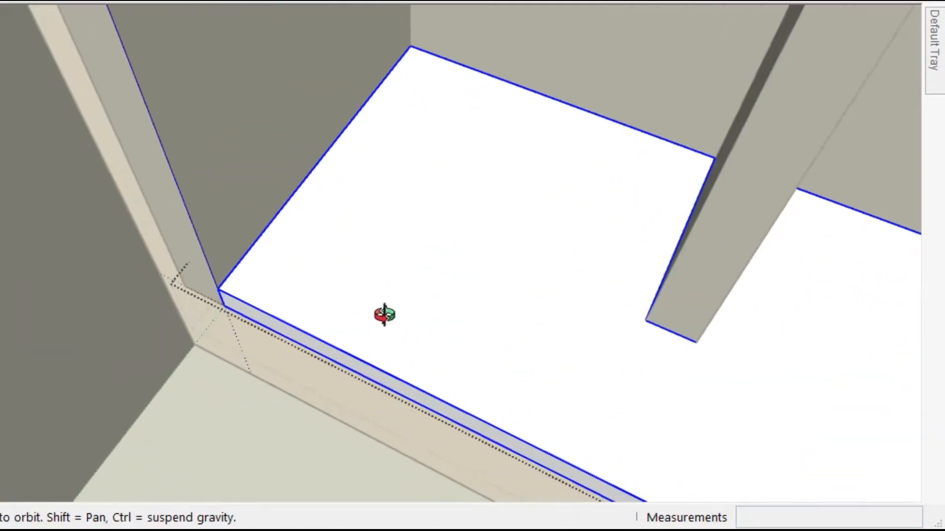
- Draw a 0.60 × 0.60 m square in the front corner of the raised floor on the toilet side and make it a group
{"action": "left_click", "coordinate": [218, 289]}
{"action": "type", "text": ",6;,"}
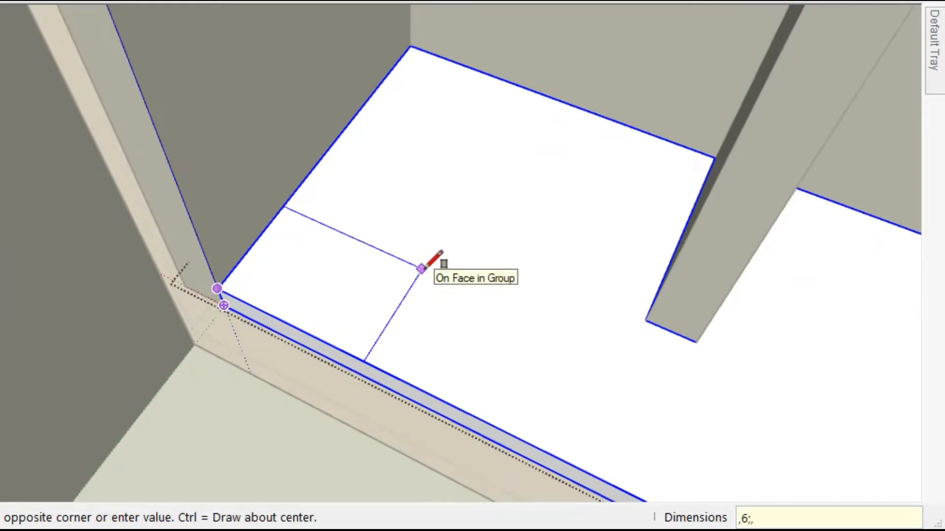
{"action": "type", "text": "6"}
{"action": "key", "text": "Return"}
{"action": "key", "text": "space"}
{"action": "left_click", "coordinate": [422, 272]}
{"action": "key", "text": "p"}
{"action": "key", "text": "space"}
{"action": "double_click", "coordinate": [403, 274]}
{"action": "right_click", "coordinate": [403, 274]}
{"action": "left_click", "coordinate": [486, 436]}
- Open the square's group and extrude its face upward 0.30 m into a block
{"action": "double_click", "coordinate": [368, 276]}
{"action": "key", "text": "p"}
{"action": "left_click", "coordinate": [368, 276]}
{"action": "type", "text": ","}
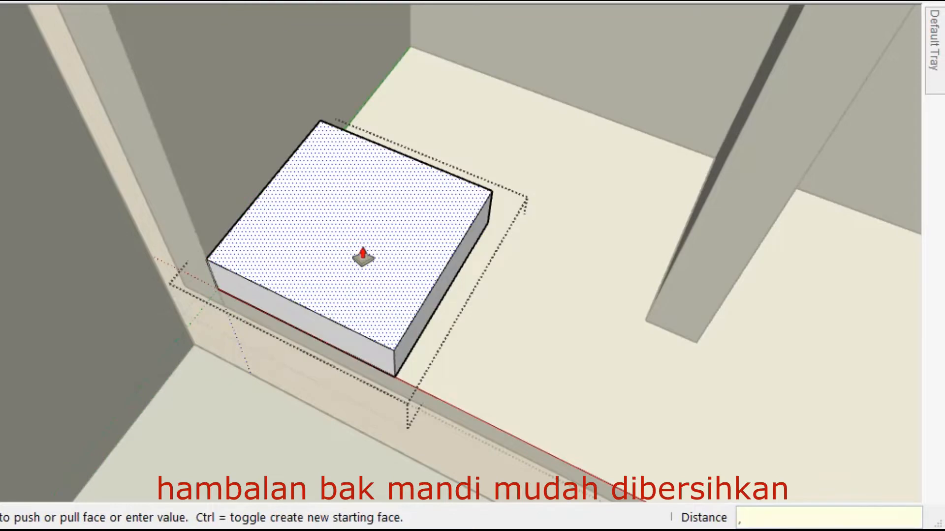
{"action": "type", "text": "3"}
{"action": "key", "text": "Return"}
{"action": "key", "text": "space"}
- Move the 0.30 m high block along the side wall into the rear corner of the room
{"action": "scroll", "coordinate": [429, 293], "scroll_direction": "down", "scroll_amount": 3}
{"action": "left_click", "coordinate": [478, 244]}
{"action": "left_click", "coordinate": [446, 226]}
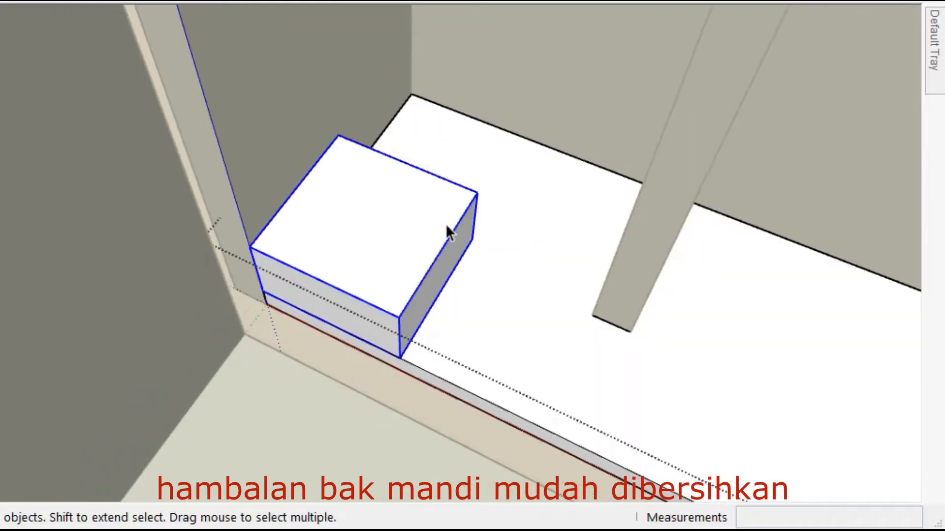
{"action": "middle_click_drag", "start_coordinate": [445, 223], "coordinate": [266, 310], "text": "shift"}
{"action": "key", "text": "m"}
{"action": "left_click", "coordinate": [156, 216]}
{"action": "left_click", "coordinate": [253, 102]}
{"action": "middle_click_drag", "start_coordinate": [281, 220], "coordinate": [597, 462]}
{"action": "key", "text": "space"}
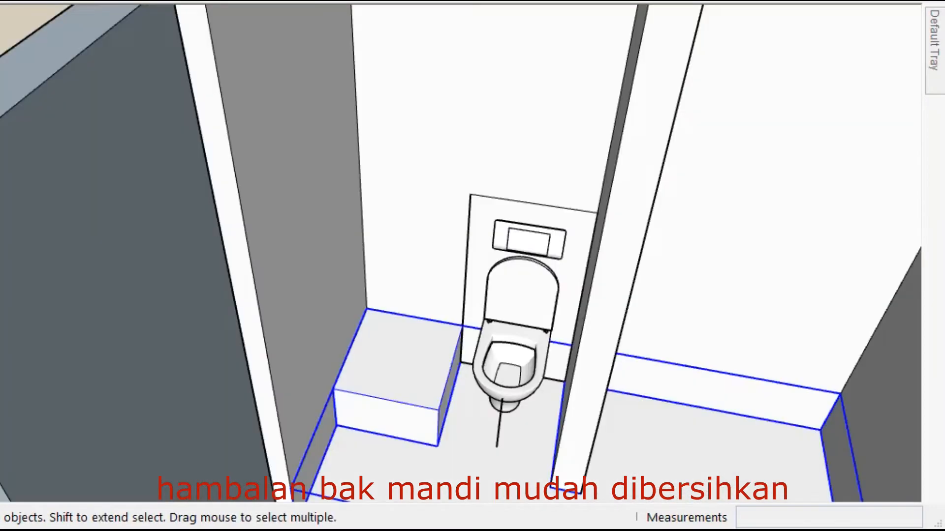
- Delete the stray line on the floor in front of the toilet and the panel behind it
{"action": "left_click", "coordinate": [499, 432]}
{"action": "key", "text": "Delete"}
{"action": "scroll", "coordinate": [500, 431], "scroll_direction": "down", "scroll_amount": 2}
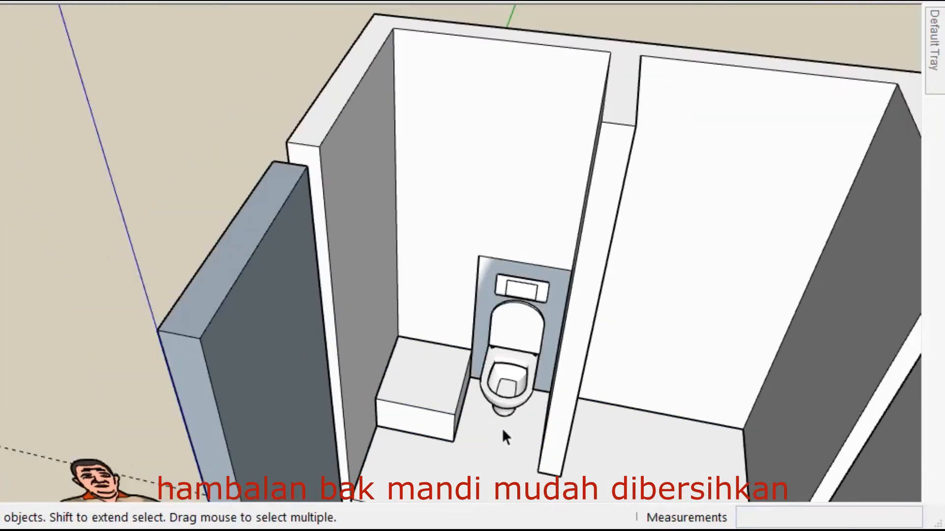
{"action": "left_click", "coordinate": [491, 272]}
{"action": "key", "text": "Delete"}
- Place a shower set on the rear wall of the empty room next to the toilet
{"action": "scroll", "coordinate": [536, 407], "scroll_direction": "down", "scroll_amount": 2}
{"action": "middle_click_drag", "start_coordinate": [536, 407], "coordinate": [656, 324]}
{"action": "scroll", "coordinate": [761, 368], "scroll_direction": "down", "scroll_amount": 4}
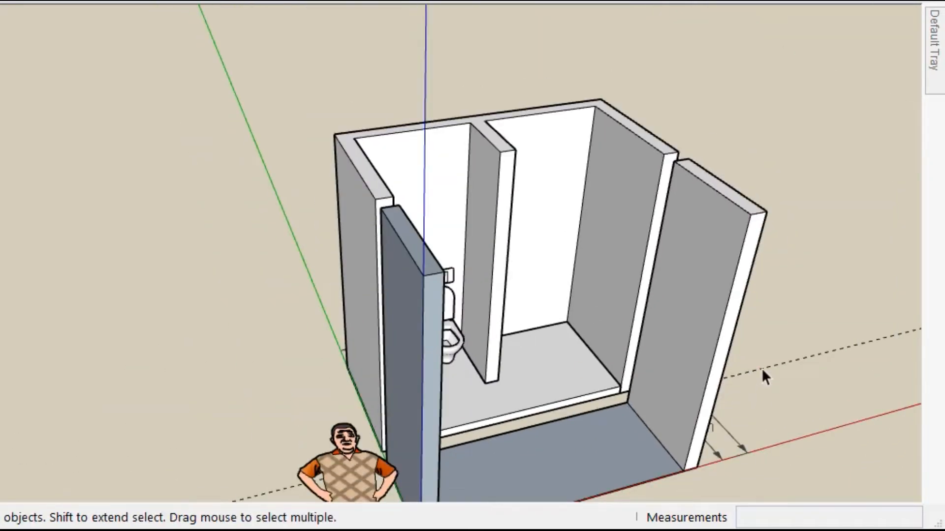
{"action": "scroll", "coordinate": [601, 286], "scroll_direction": "up", "scroll_amount": 6}
{"action": "scroll", "coordinate": [558, 419], "scroll_direction": "down", "scroll_amount": 2}
{"action": "middle_click_drag", "start_coordinate": [558, 419], "coordinate": [585, 268]}
{"action": "scroll", "coordinate": [585, 268], "scroll_direction": "up", "scroll_amount": 3}
{"action": "scroll", "coordinate": [557, 359], "scroll_direction": "down", "scroll_amount": 3}
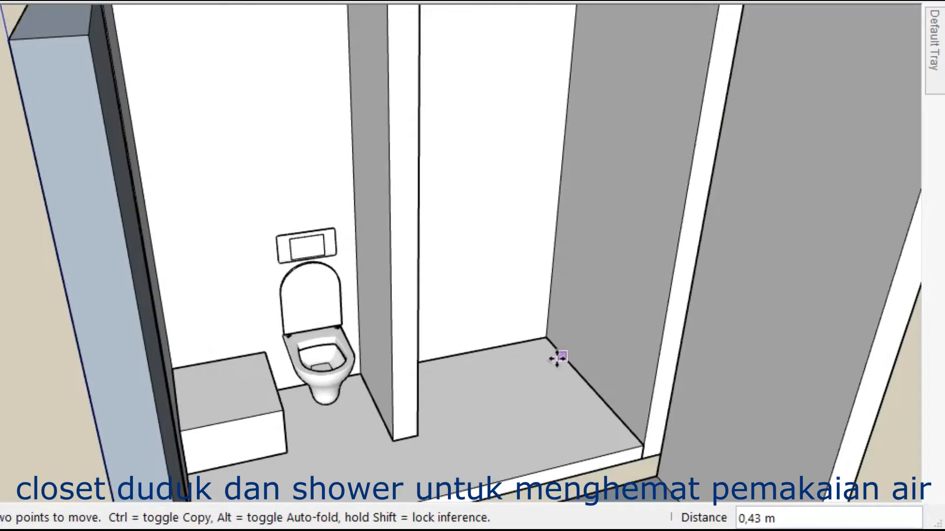
{"action": "mouse_move", "coordinate": [553, 371]}
{"action": "middle_mouse_down"}
{"action": "mouse_move", "coordinate": [483, 358]}
{"action": "mouse_move", "coordinate": [423, 320]}
{"action": "mouse_move", "coordinate": [465, 330]}
{"action": "mouse_move", "coordinate": [483, 323]}
{"action": "mouse_move", "coordinate": [523, 375]}
{"action": "middle_mouse_up"}
{"action": "scroll", "coordinate": [482, 322], "scroll_direction": "down", "scroll_amount": 2}
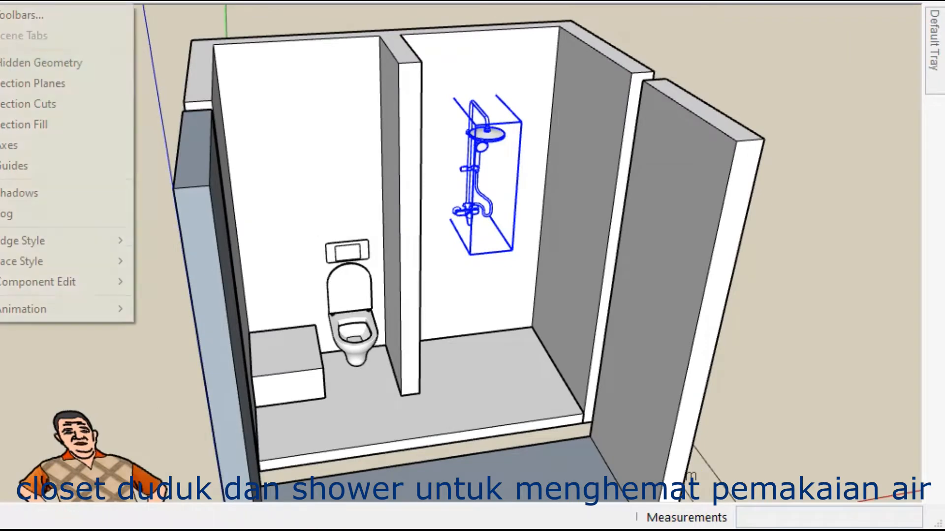
- Unhide the wall between the front room and the rear rooms and erase the leftover partition lines on its inner face
{"action": "right_click", "coordinate": [553, 218]}
{"action": "left_click", "coordinate": [601, 273]}
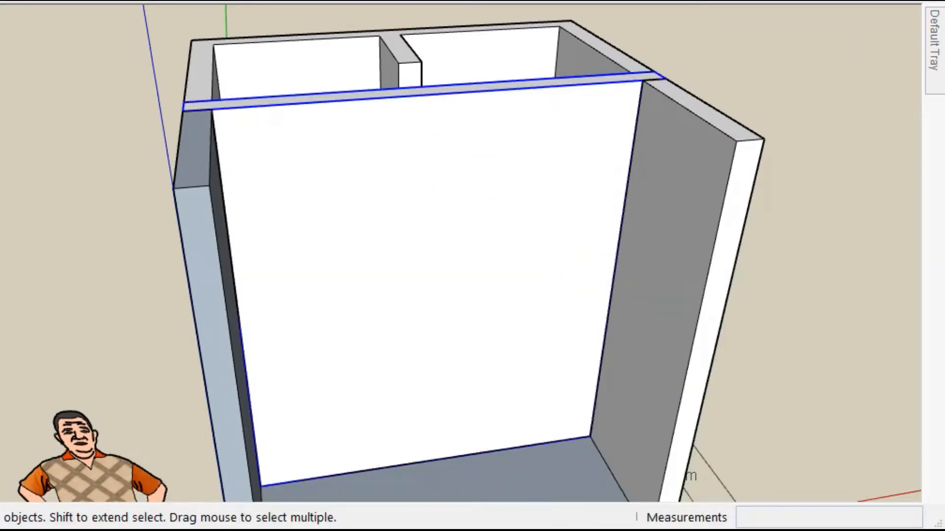
{"action": "scroll", "coordinate": [724, 292], "scroll_direction": "down", "scroll_amount": 5}
{"action": "middle_click_drag", "start_coordinate": [643, 301], "coordinate": [580, 377]}
{"action": "scroll", "coordinate": [380, 264], "scroll_direction": "up", "scroll_amount": 5}
{"action": "key", "text": "space"}
{"action": "key", "text": "e"}
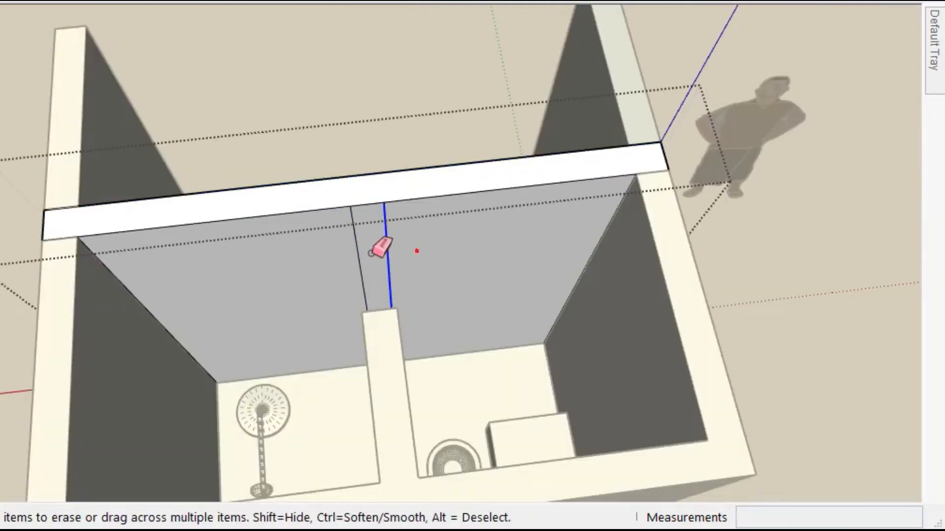
- Cut a 2 × 0.7 m doorway through the dividing wall at its lower corner on the shower side
{"action": "middle_click_drag", "start_coordinate": [265, 307], "coordinate": [280, 268]}
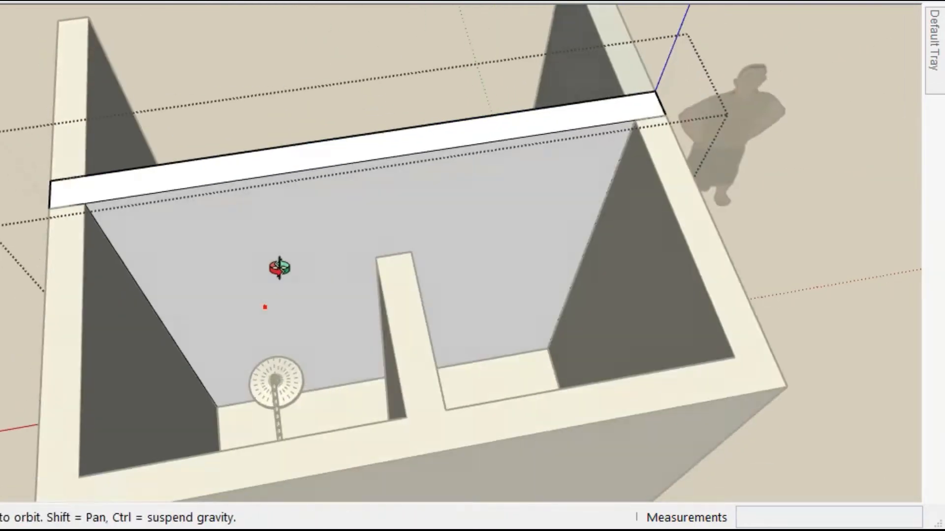
{"action": "left_click", "coordinate": [216, 407]}
{"action": "type", "text": "2;,7"}
{"action": "key", "text": "Return"}
{"action": "key", "text": "space"}
{"action": "left_click", "coordinate": [259, 282]}
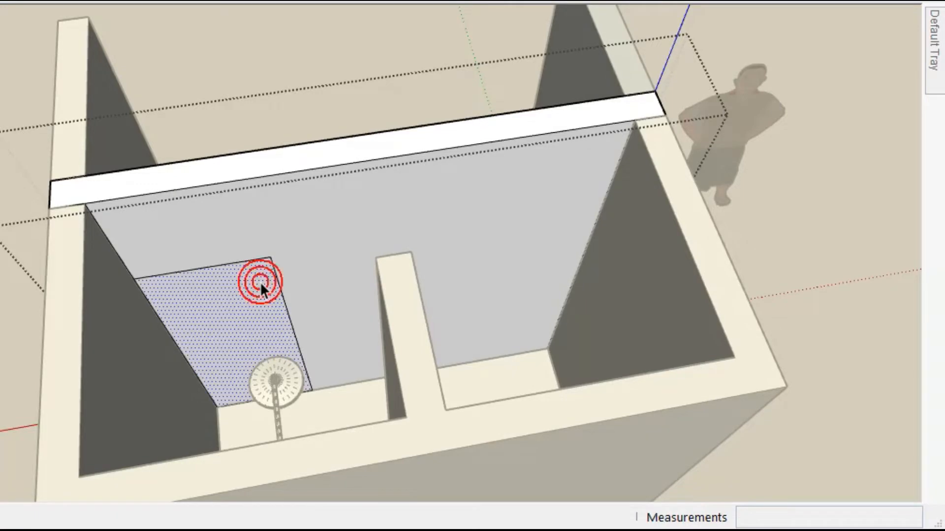
{"action": "key", "text": "p"}
{"action": "left_click", "coordinate": [261, 282]}
{"action": "key", "text": "space"}
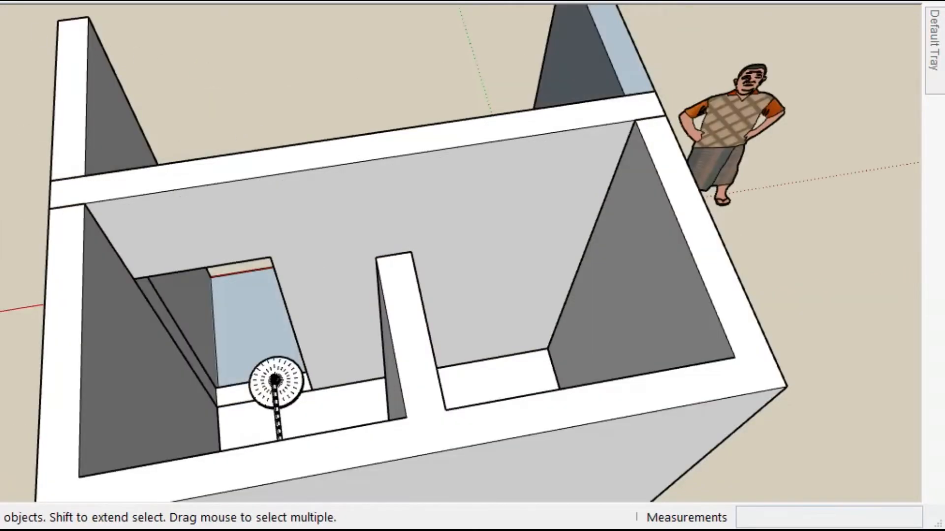
- Dimension the rear rooms' outer depth, full width, and the distance from the partition to the outer corner on the shower side
{"action": "left_click", "coordinate": [64, 62]}
{"action": "middle_click_drag", "start_coordinate": [212, 226], "coordinate": [530, 175]}
{"action": "scroll", "coordinate": [522, 226], "scroll_direction": "up", "scroll_amount": 6}
{"action": "middle_click_drag", "start_coordinate": [514, 228], "coordinate": [606, 402]}
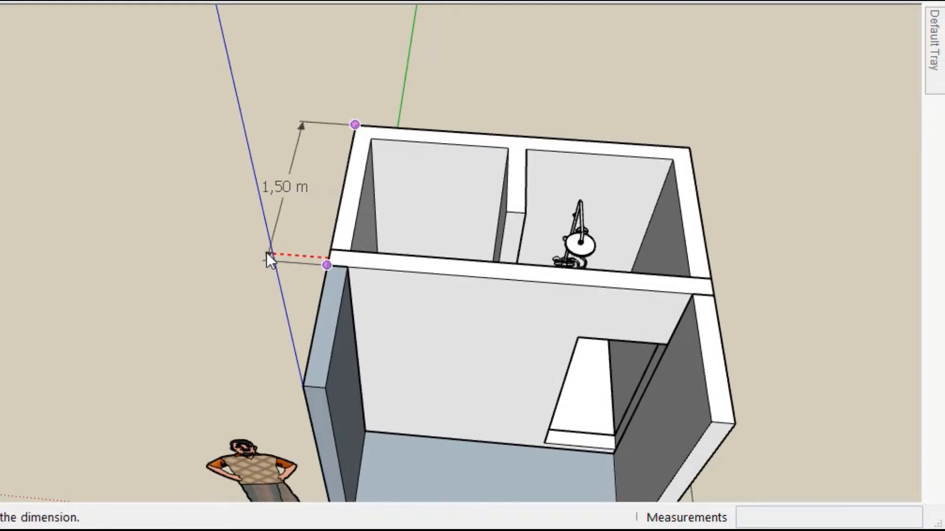
{"action": "left_click", "coordinate": [354, 125]}
{"action": "left_click", "coordinate": [688, 146]}
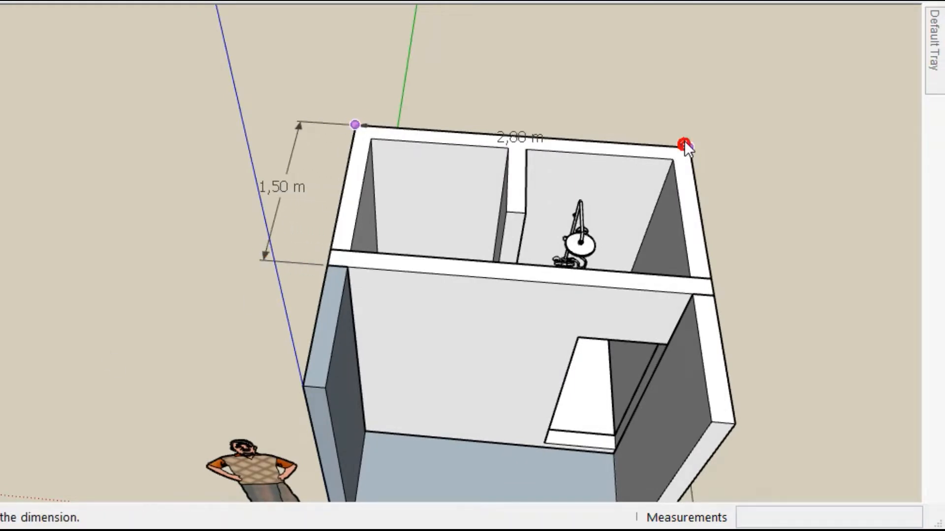
{"action": "left_click", "coordinate": [685, 117]}
{"action": "scroll", "coordinate": [739, 88], "scroll_direction": "up", "scroll_amount": 2}
{"action": "left_click", "coordinate": [427, 171]}
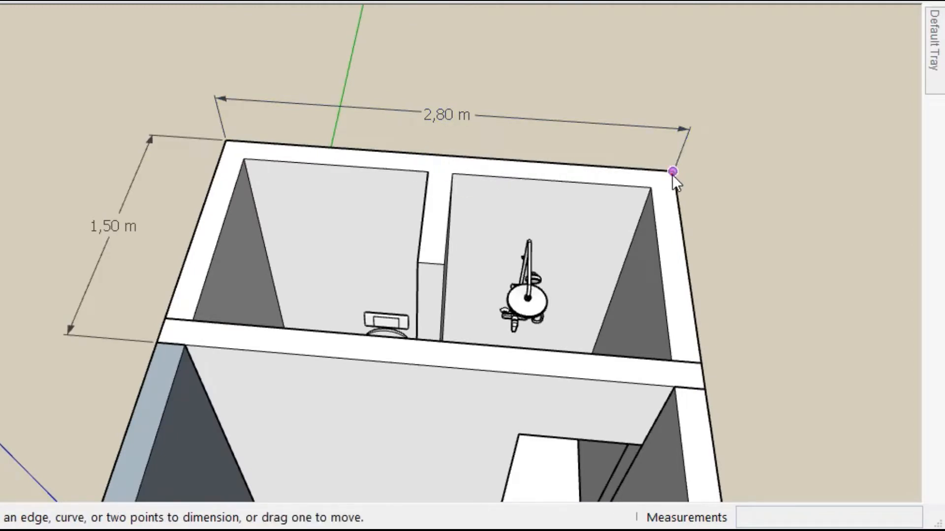
{"action": "left_click", "coordinate": [450, 134]}
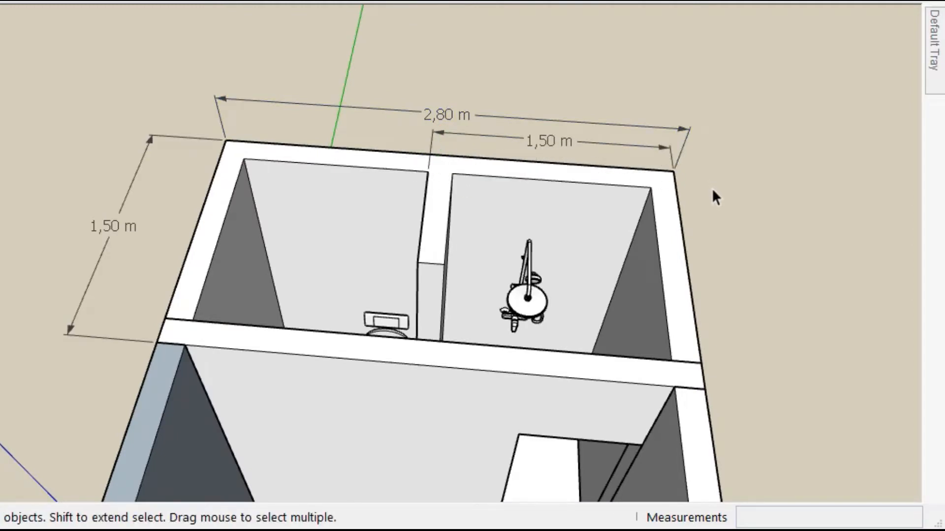
- Erase the dimensions around the building
{"action": "key", "text": "e"}
{"action": "left_click_drag", "start_coordinate": [710, 148], "coordinate": [185, 147]}
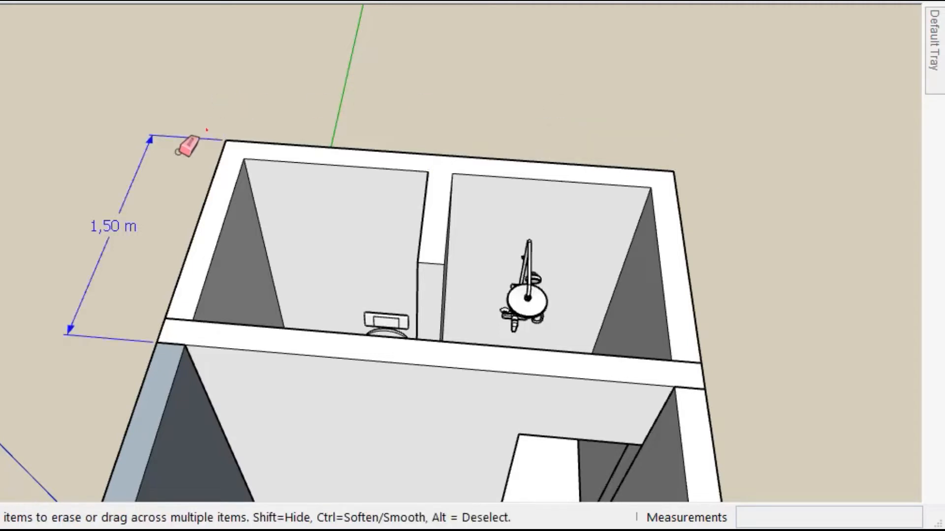
{"action": "middle_click_drag", "start_coordinate": [185, 148], "coordinate": [508, 302]}
{"action": "mouse_move", "coordinate": [485, 369]}
{"action": "middle_mouse_down"}
{"action": "mouse_move", "coordinate": [273, 230]}
{"action": "mouse_move", "coordinate": [271, 238]}
{"action": "middle_mouse_up"}
{"action": "scroll", "coordinate": [398, 322], "scroll_direction": "up", "scroll_amount": 3}
{"action": "left_click_drag", "start_coordinate": [410, 323], "coordinate": [470, 337]}
{"action": "scroll", "coordinate": [396, 377], "scroll_direction": "down", "scroll_amount": 3}
{"action": "mouse_move", "coordinate": [254, 362]}
{"action": "middle_mouse_down"}
{"action": "mouse_move", "coordinate": [574, 352]}
{"action": "mouse_move", "coordinate": [618, 295]}
{"action": "middle_mouse_up"}
{"action": "key", "text": "space"}
{"action": "left_click", "coordinate": [617, 266]}
{"action": "middle_click_drag", "start_coordinate": [335, 182], "coordinate": [500, 296]}
{"action": "scroll", "coordinate": [500, 296], "scroll_direction": "up", "scroll_amount": 5}
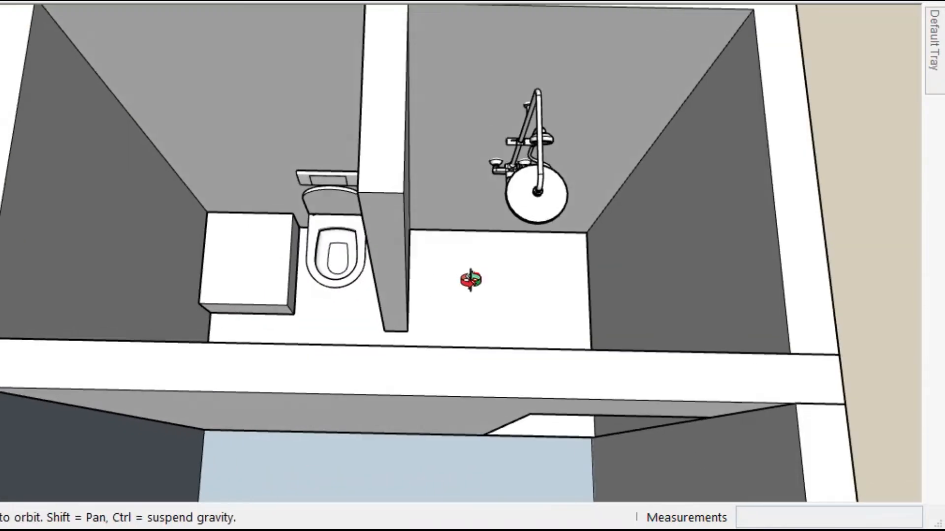
- Paint the front room's side walls and floor with the pink Color A01
{"action": "mouse_move", "coordinate": [933, 66]}
{"action": "left_click", "coordinate": [737, 48]}
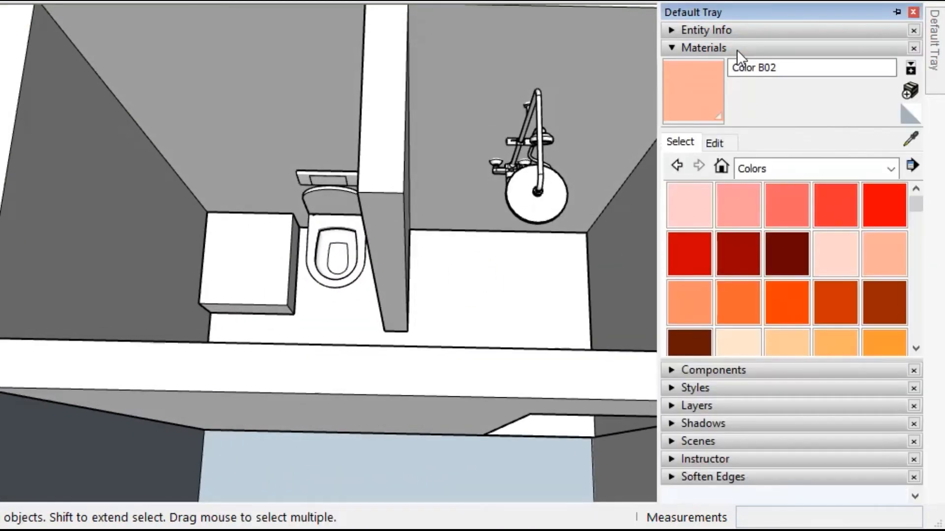
{"action": "left_click", "coordinate": [669, 203]}
{"action": "scroll", "coordinate": [603, 182], "scroll_direction": "down", "scroll_amount": 3}
{"action": "left_click", "coordinate": [727, 400]}
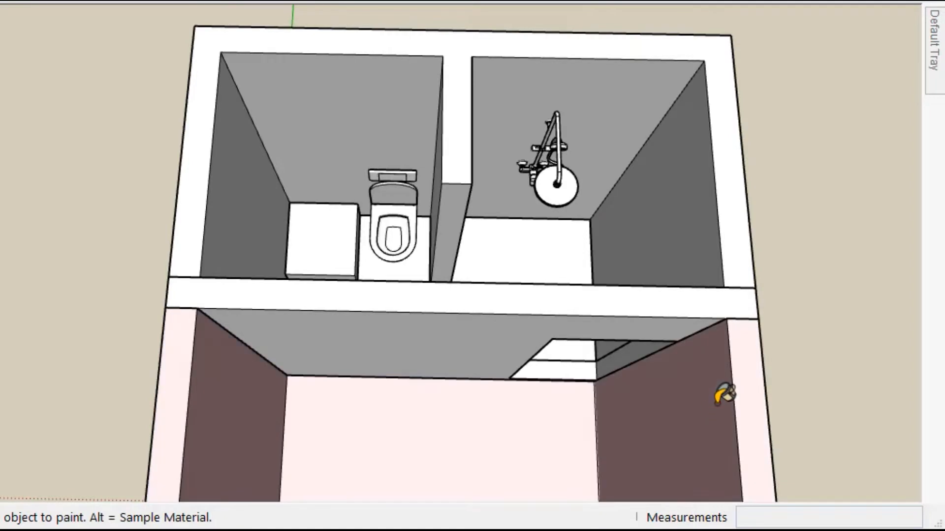
- Open the dividing wall's group and paint its face towards the front room with Color A01
{"action": "scroll", "coordinate": [809, 296], "scroll_direction": "up", "scroll_amount": 2}
{"action": "double_click", "coordinate": [431, 357]}
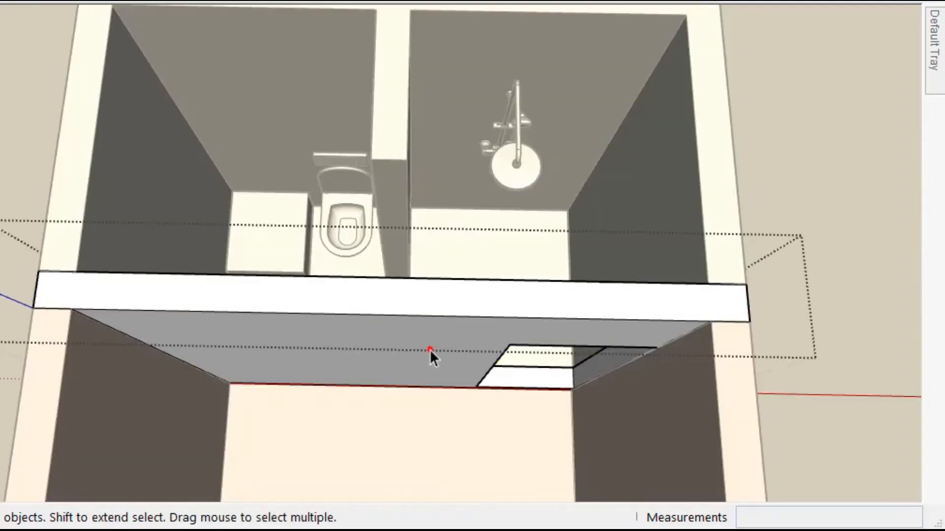
{"action": "key", "text": "b"}
{"action": "left_click", "coordinate": [399, 346]}
{"action": "scroll", "coordinate": [480, 356], "scroll_direction": "down", "scroll_amount": 3}
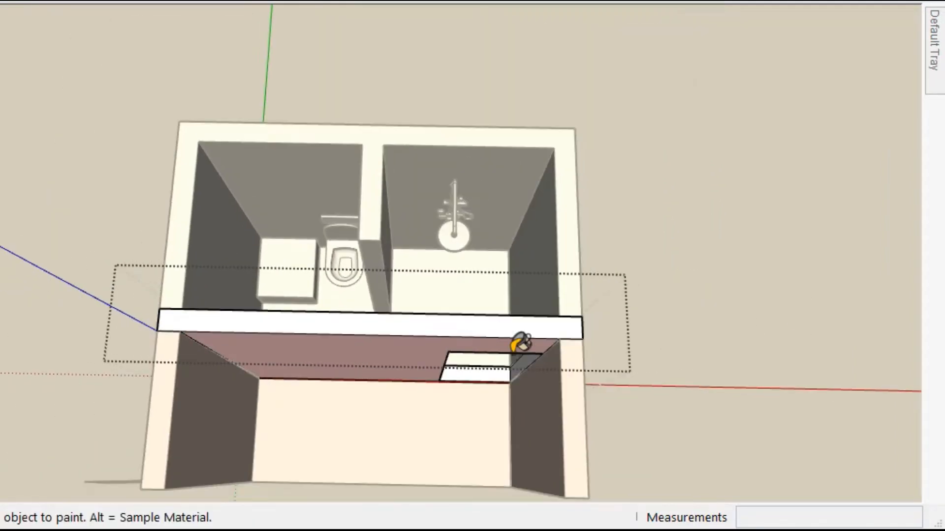
- Paint the outer side and rear faces of the rear rooms' wall group with Color A01
{"action": "middle_click_drag", "start_coordinate": [633, 312], "coordinate": [451, 289]}
{"action": "key", "text": "space"}
{"action": "key", "text": "Escape"}
{"action": "double_click", "coordinate": [482, 314]}
{"action": "left_click", "coordinate": [499, 313]}
{"action": "key", "text": "b"}
{"action": "left_click", "coordinate": [499, 315]}
{"action": "middle_click_drag", "start_coordinate": [640, 301], "coordinate": [143, 265]}
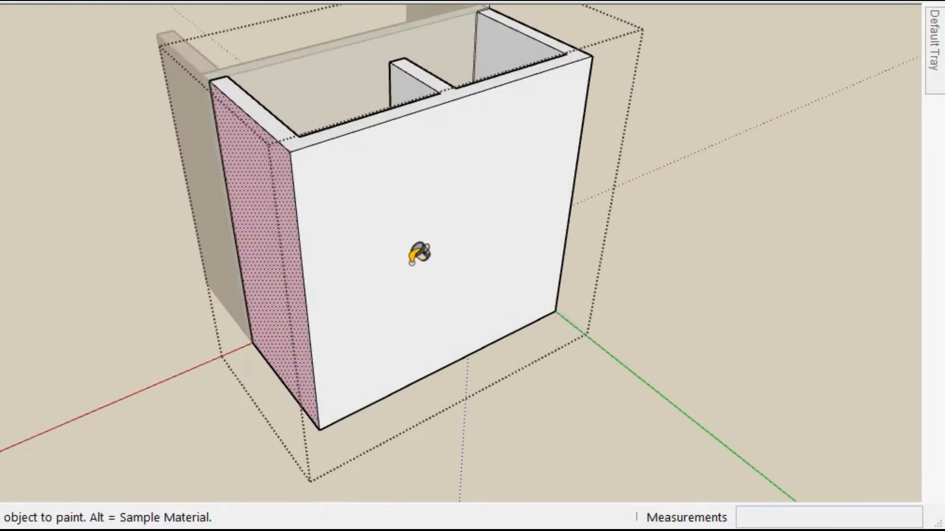
{"action": "left_click", "coordinate": [415, 253]}
{"action": "middle_click_drag", "start_coordinate": [544, 299], "coordinate": [471, 266]}
{"action": "left_click", "coordinate": [468, 266]}
{"action": "mouse_move", "coordinate": [612, 300]}
{"action": "middle_mouse_down"}
{"action": "mouse_move", "coordinate": [261, 355]}
{"action": "mouse_move", "coordinate": [459, 397]}
{"action": "middle_mouse_up"}
{"action": "key", "text": "space"}
{"action": "key", "text": "Escape"}
- Cover the inner side and rear walls of the toilet and shower rooms with a dark grey material from the Tile collection
{"action": "scroll", "coordinate": [561, 91], "scroll_direction": "up", "scroll_amount": 4}
{"action": "middle_click_drag", "start_coordinate": [561, 91], "coordinate": [606, 129]}
{"action": "scroll", "coordinate": [606, 132], "scroll_direction": "up", "scroll_amount": 2}
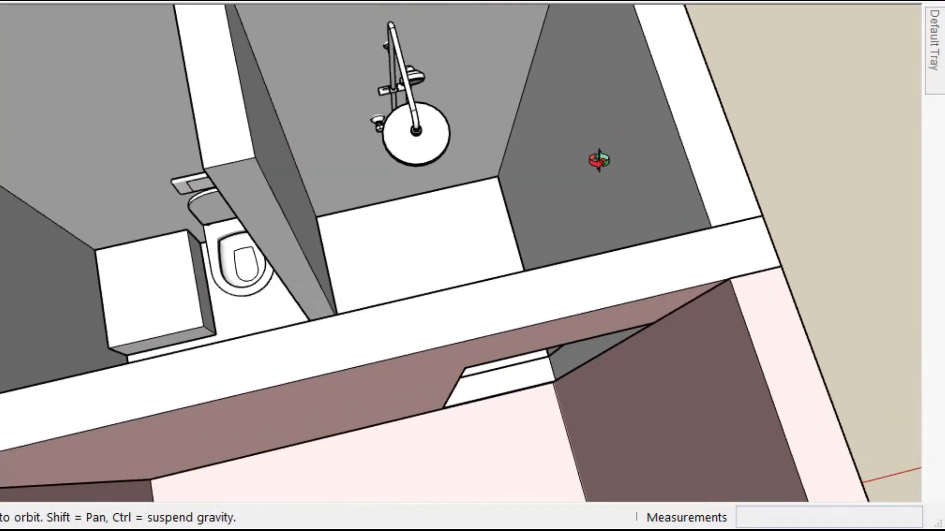
{"action": "left_click", "coordinate": [610, 178]}
{"action": "double_click", "coordinate": [610, 178]}
{"action": "scroll", "coordinate": [605, 165], "scroll_direction": "down", "scroll_amount": 2}
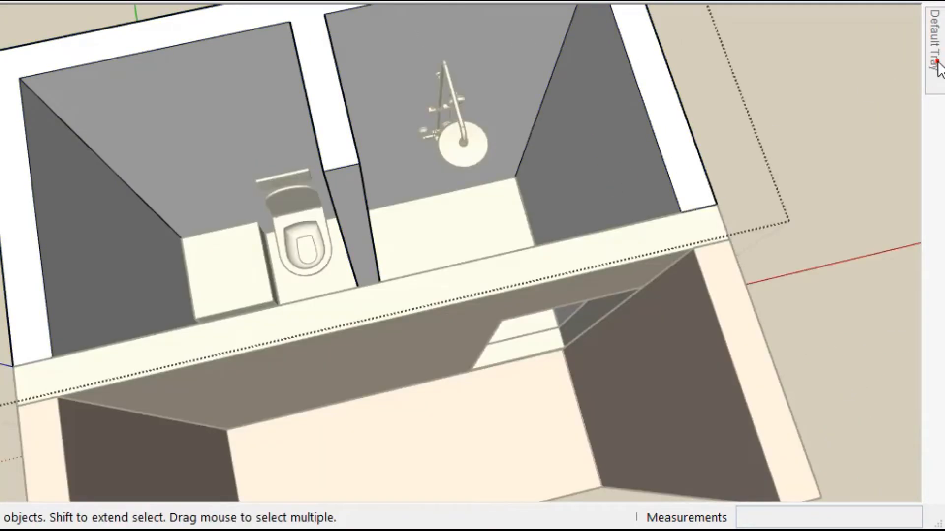
{"action": "mouse_move", "coordinate": [938, 67]}
{"action": "left_click", "coordinate": [760, 52]}
{"action": "left_click", "coordinate": [707, 52]}
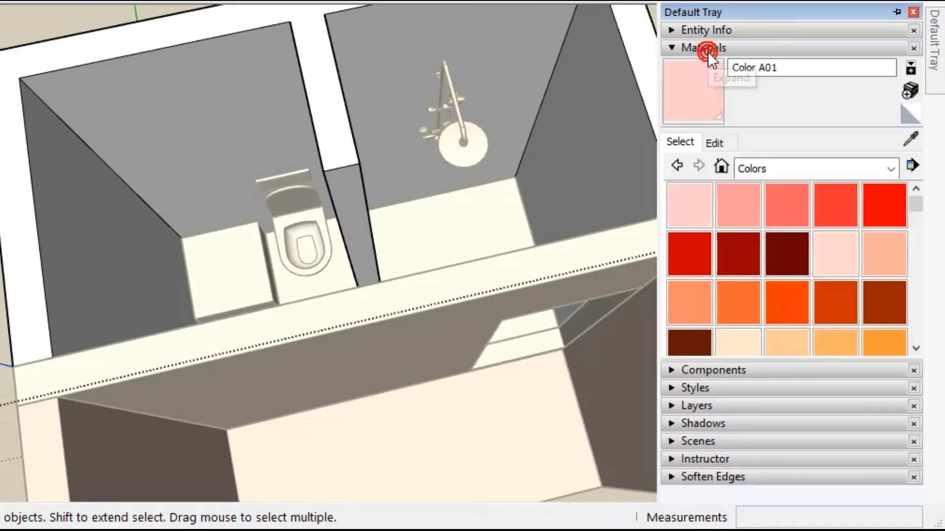
{"action": "left_click", "coordinate": [790, 167]}
{"action": "left_click", "coordinate": [778, 368]}
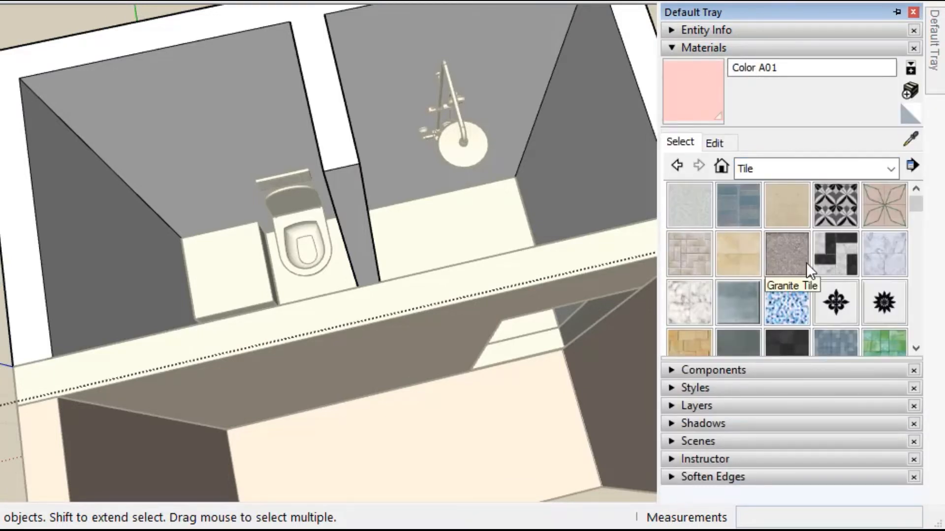
{"action": "left_click", "coordinate": [786, 302]}
{"action": "left_click", "coordinate": [561, 182]}
{"action": "left_click", "coordinate": [438, 93]}
{"action": "left_click", "coordinate": [206, 162]}
{"action": "left_click", "coordinate": [116, 238]}
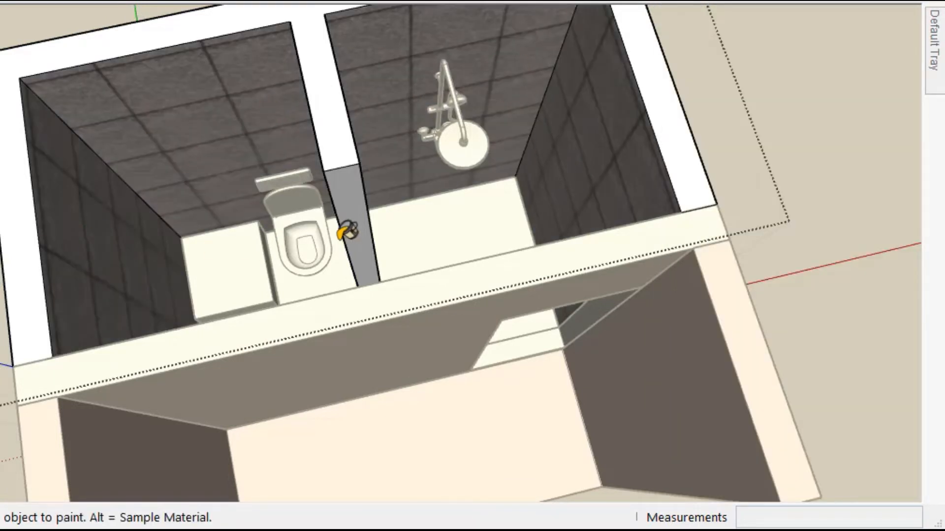
- Cover both sides and the front end of the partition with the same dark grey tile
{"action": "middle_click_drag", "start_coordinate": [344, 226], "coordinate": [436, 161]}
{"action": "key", "text": "space"}
{"action": "left_click", "coordinate": [329, 162]}
{"action": "key", "text": "b"}
{"action": "left_click", "coordinate": [330, 161]}
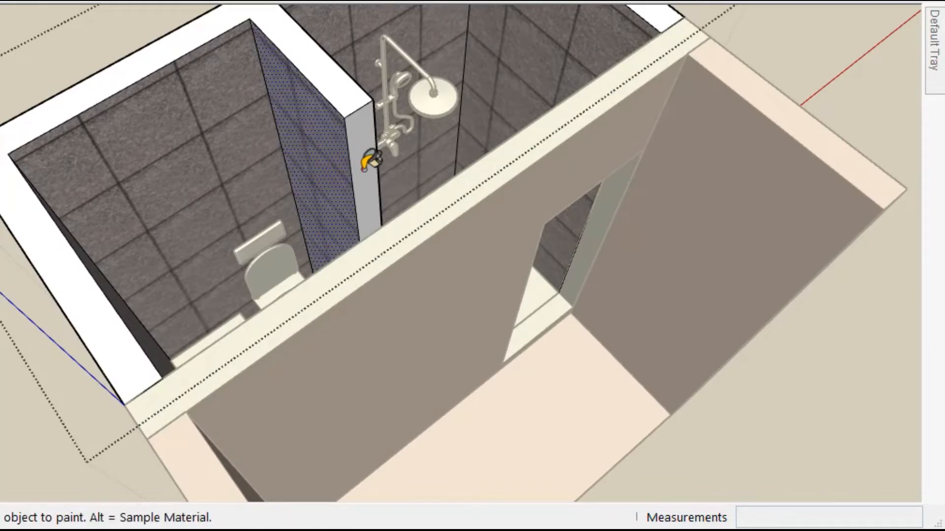
{"action": "left_click", "coordinate": [373, 156]}
{"action": "middle_click_drag", "start_coordinate": [396, 152], "coordinate": [346, 169]}
{"action": "left_click", "coordinate": [411, 145]}
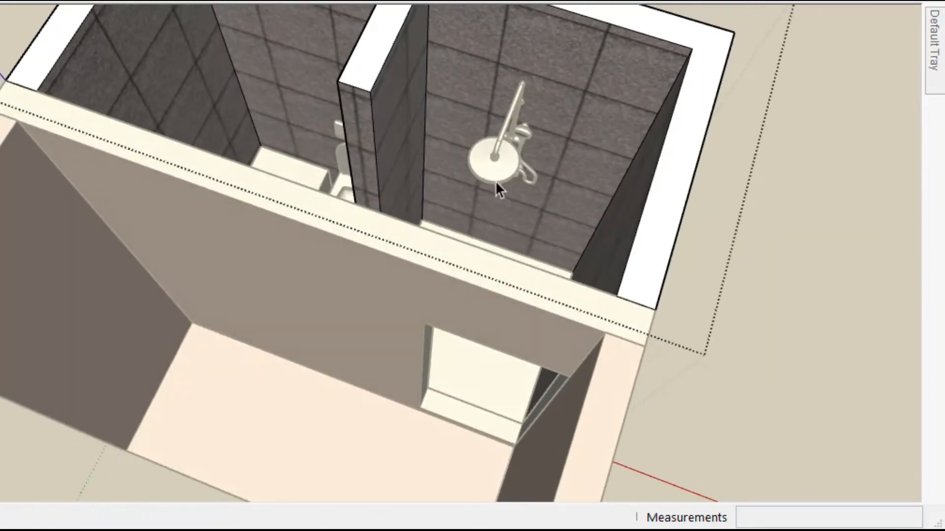
- Open the raised floor's group and paint its top face with a dark blue mosaic tile
{"action": "middle_click_drag", "start_coordinate": [474, 190], "coordinate": [583, 255]}
{"action": "key", "text": "space"}
{"action": "left_click", "coordinate": [803, 260]}
{"action": "left_click", "coordinate": [502, 254]}
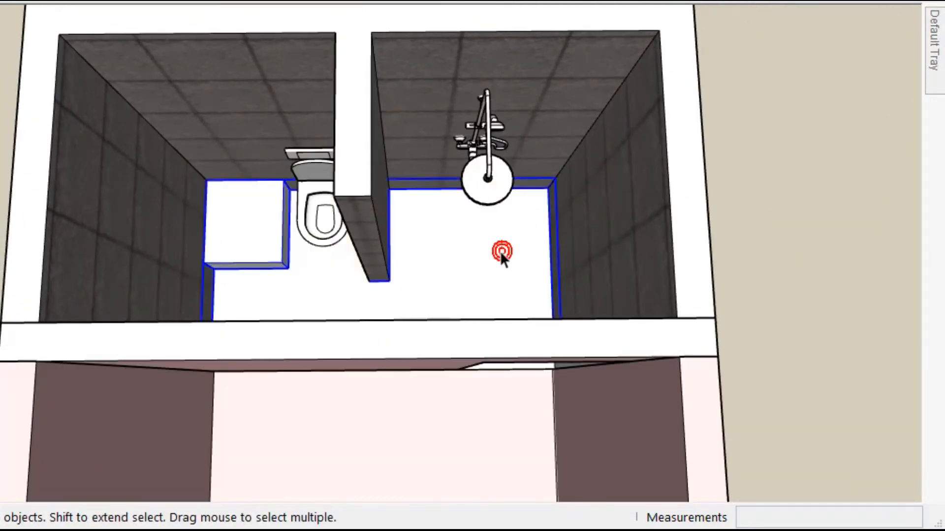
{"action": "scroll", "coordinate": [501, 251], "scroll_direction": "up", "scroll_amount": 4}
{"action": "left_click", "coordinate": [433, 273]}
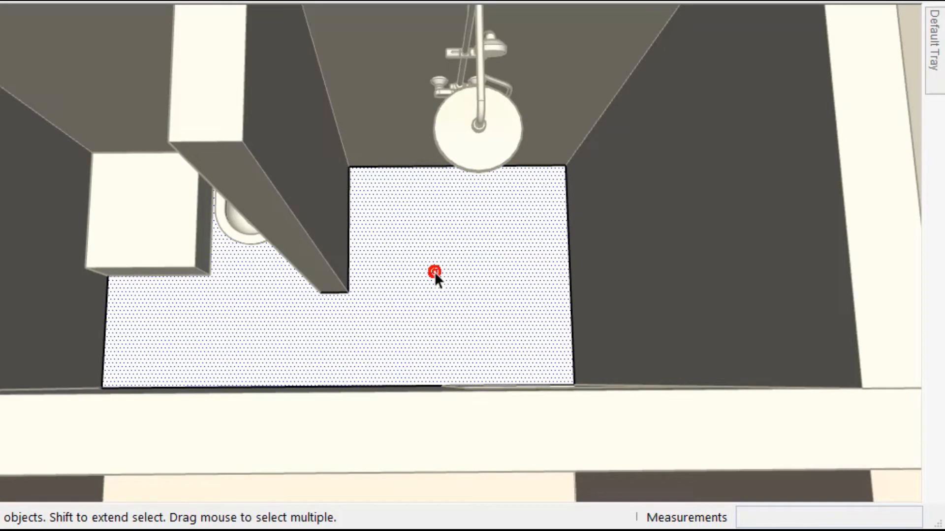
{"action": "mouse_move", "coordinate": [930, 83]}
{"action": "scroll", "coordinate": [836, 271], "scroll_direction": "down", "scroll_amount": 5}
{"action": "left_click", "coordinate": [695, 315]}
{"action": "left_click", "coordinate": [556, 281]}
{"action": "scroll", "coordinate": [557, 282], "scroll_direction": "down", "scroll_amount": 3}
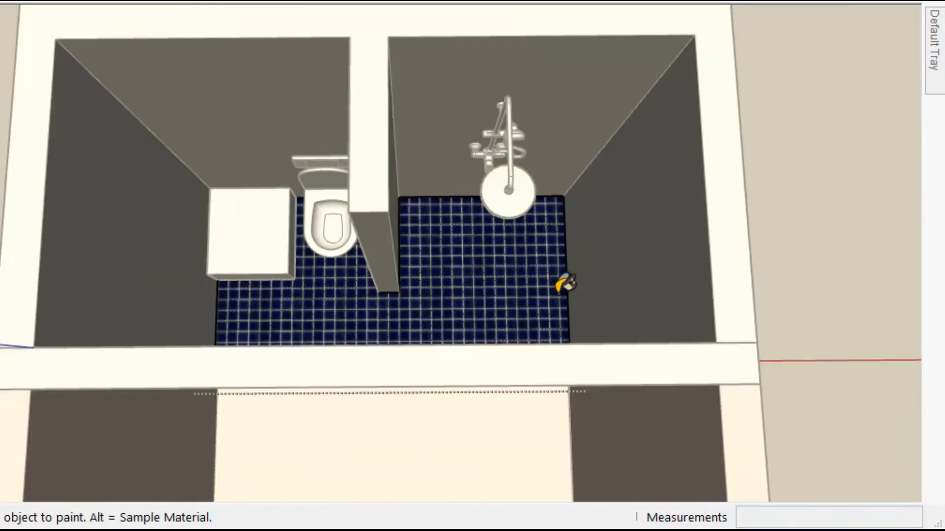
- Leave the floor group and cover the tub block beside the toilet with the floor's Tile Navy material
{"action": "middle_click_drag", "start_coordinate": [557, 282], "coordinate": [683, 232], "text": "shift"}
{"action": "scroll", "coordinate": [684, 225], "scroll_direction": "up", "scroll_amount": 3}
{"action": "key", "text": "space"}
{"action": "left_click", "coordinate": [705, 100]}
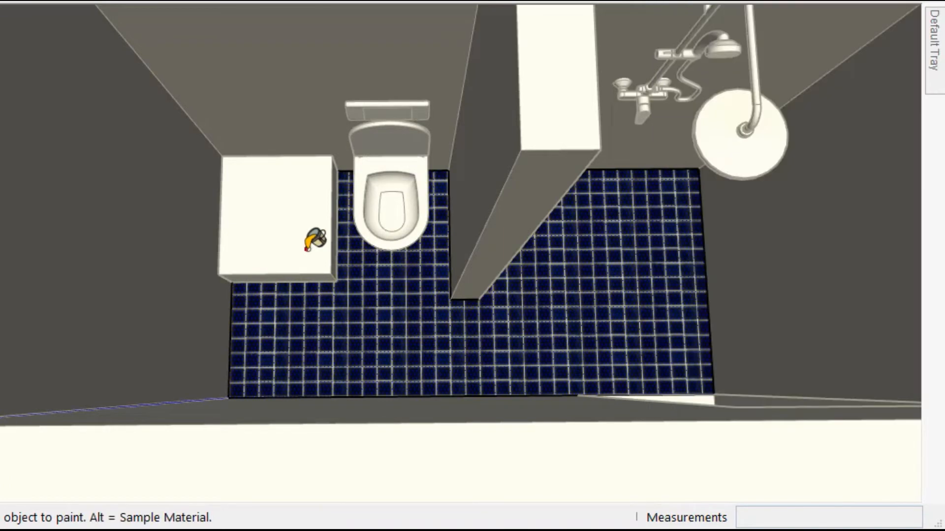
{"action": "double_click", "coordinate": [304, 245]}
{"action": "left_click", "coordinate": [362, 295]}
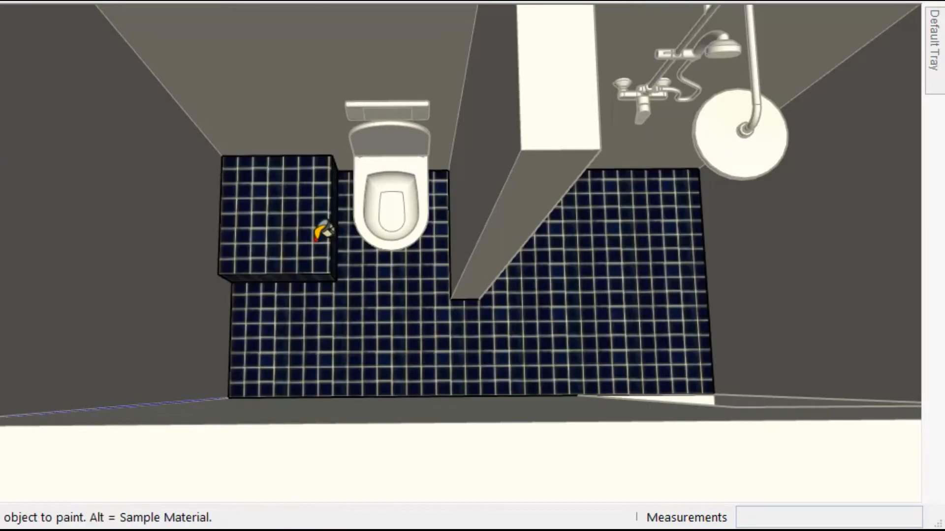
{"action": "left_click", "coordinate": [317, 240]}
- Open the front wall's group and cover its inner face with the dark grey tile sampled from the adjoining side wall
{"action": "scroll", "coordinate": [245, 288], "scroll_direction": "down", "scroll_amount": 2}
{"action": "middle_click_drag", "start_coordinate": [327, 282], "coordinate": [520, 359]}
{"action": "key", "text": "space"}
{"action": "left_click", "coordinate": [478, 423]}
{"action": "left_click", "coordinate": [270, 412]}
{"action": "double_click", "coordinate": [270, 412]}
{"action": "mouse_move", "coordinate": [937, 73]}
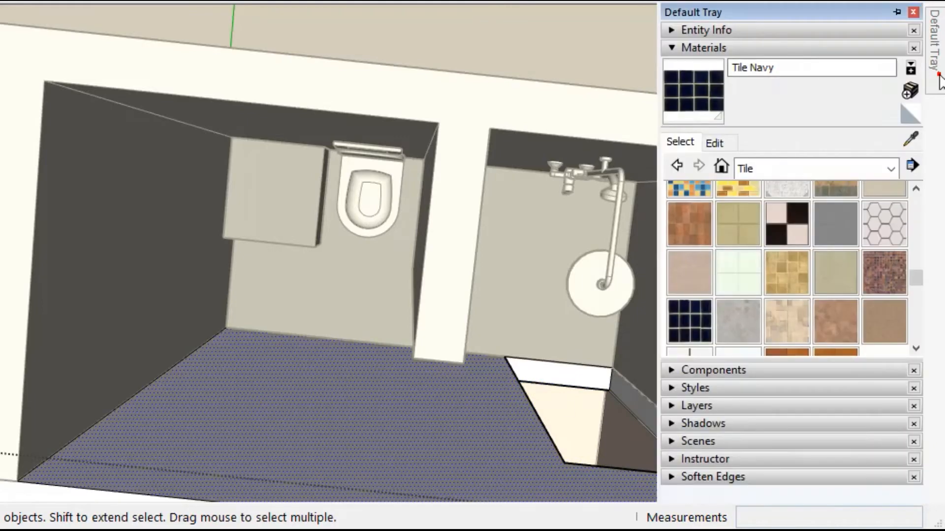
{"action": "left_click", "coordinate": [911, 139]}
{"action": "left_click", "coordinate": [142, 275]}
{"action": "left_click", "coordinate": [182, 426]}
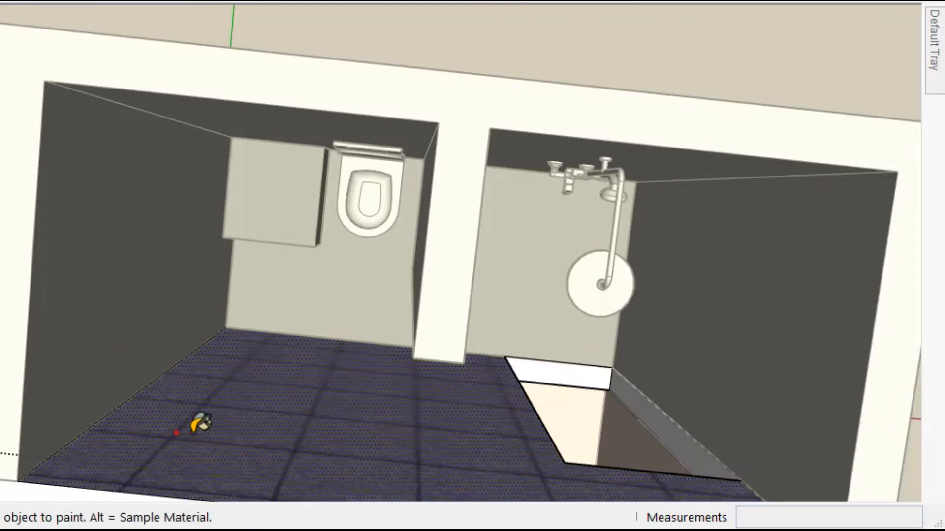
{"action": "key", "text": "space"}
{"action": "scroll", "coordinate": [136, 256], "scroll_direction": "down", "scroll_amount": 5}
{"action": "left_click", "coordinate": [702, 387]}
- Sample the light pink colour from the front room's walls and paint the rear wall group's remaining white faces with it
{"action": "middle_click_drag", "start_coordinate": [618, 433], "coordinate": [555, 396]}
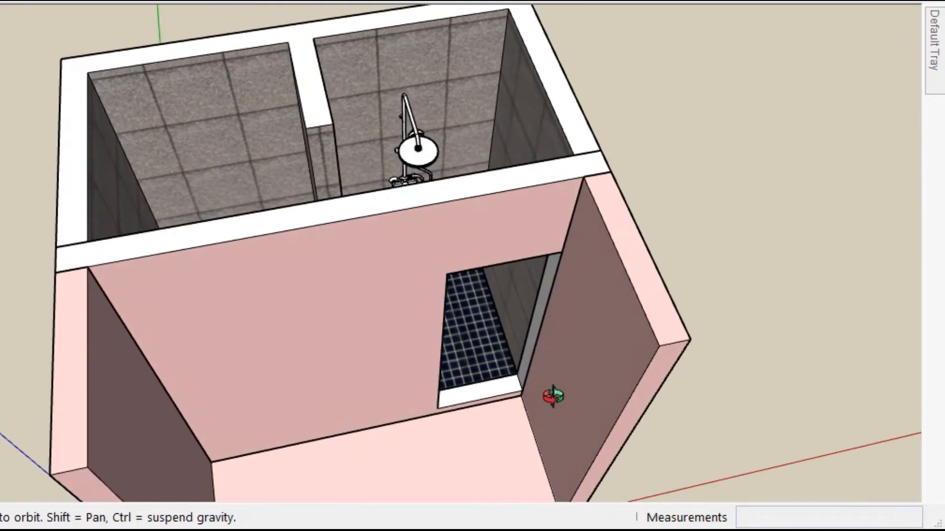
{"action": "mouse_move", "coordinate": [940, 76]}
{"action": "left_click", "coordinate": [910, 118]}
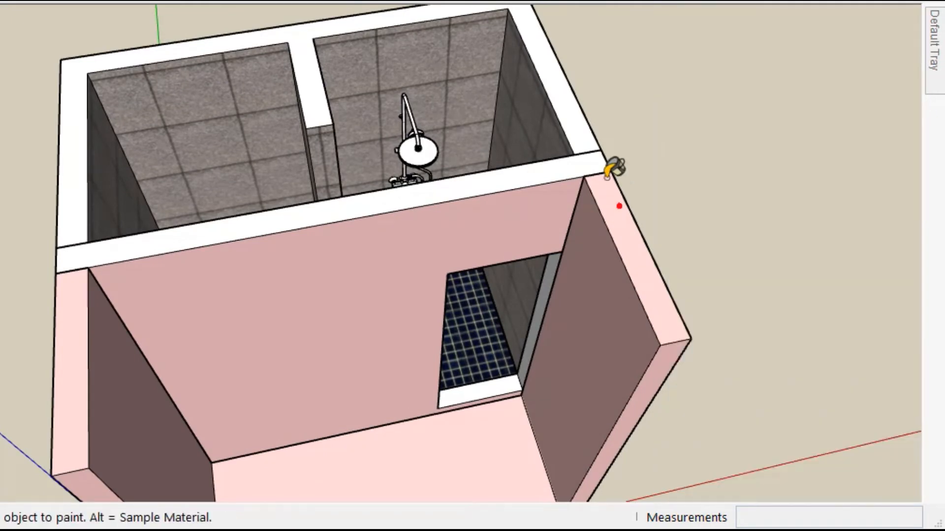
{"action": "left_click", "coordinate": [588, 137]}
{"action": "middle_click_drag", "start_coordinate": [570, 196], "coordinate": [859, 143]}
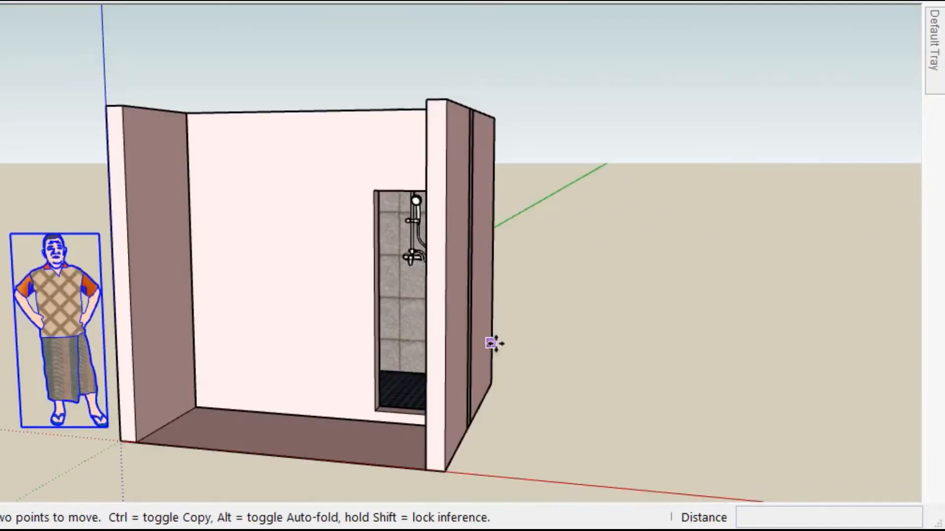
{"action": "left_click", "coordinate": [503, 320]}
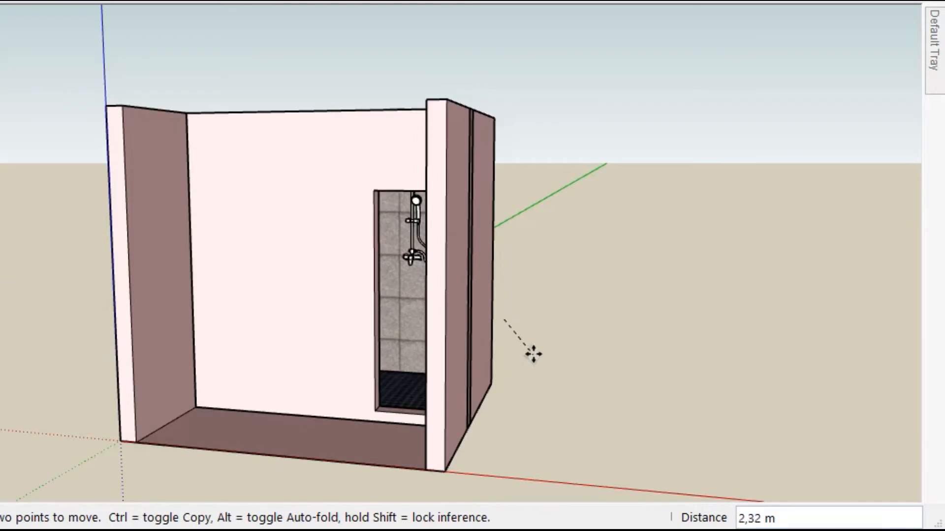
{"action": "key", "text": "Escape"}
{"action": "left_click", "coordinate": [397, 318]}
{"action": "middle_click_drag", "start_coordinate": [397, 318], "coordinate": [363, 164]}
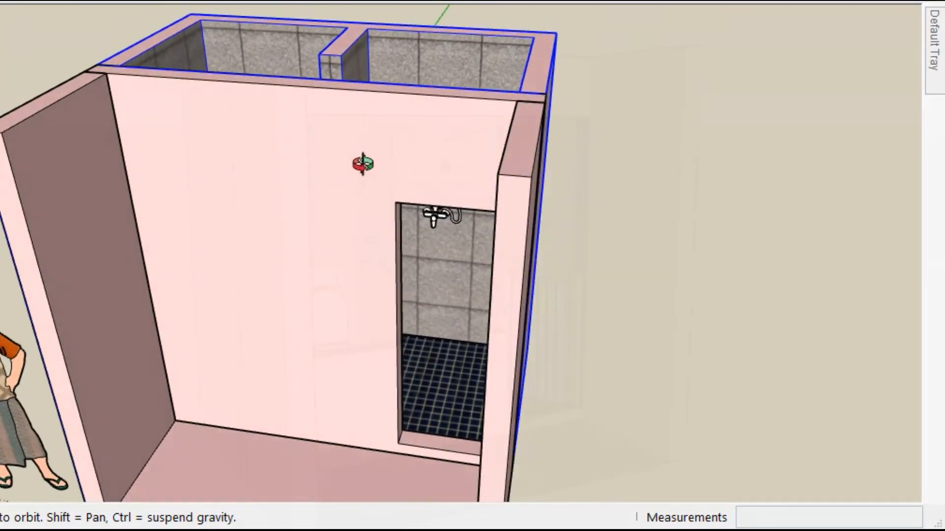